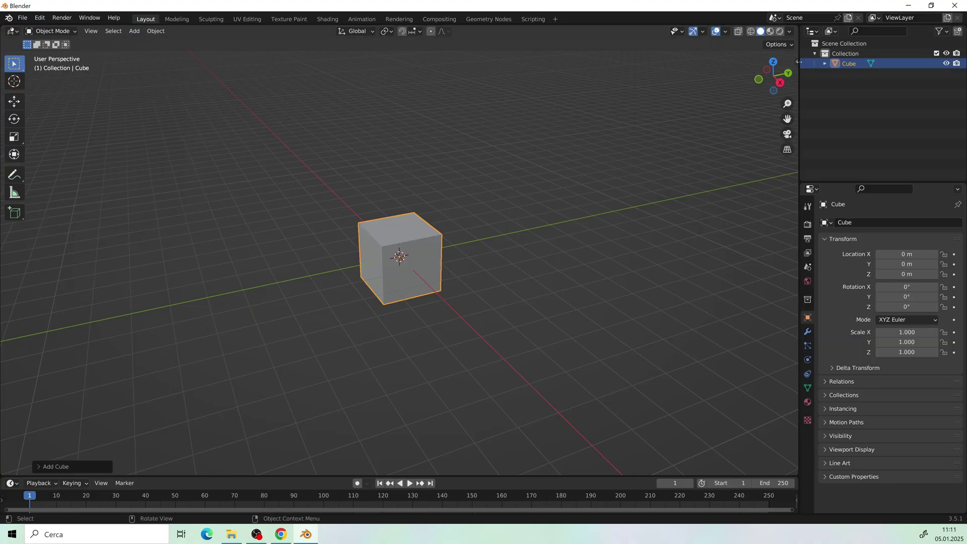
Set the cube's X and Y dimensions to 0.2 m to make a thin vertical post
click(798, 62)
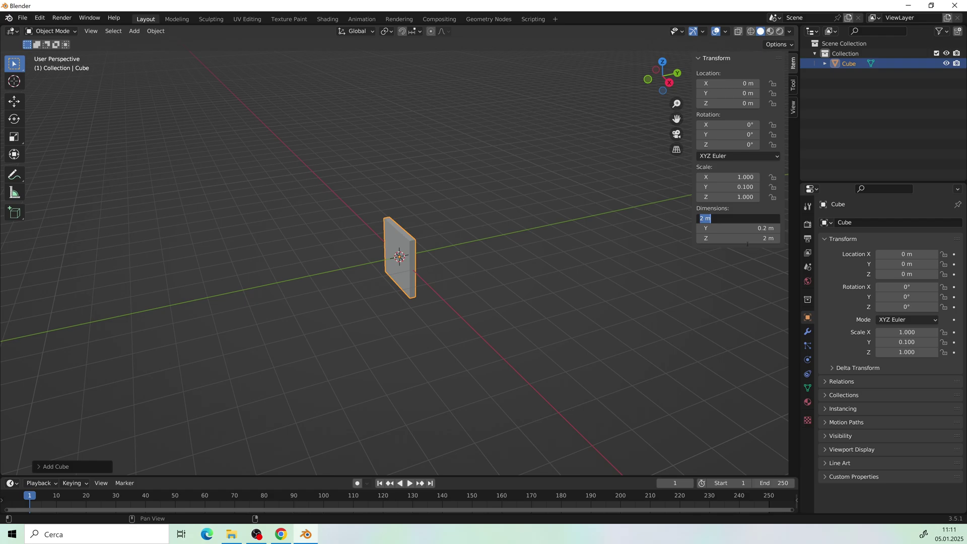
text(0.2)
key(Return)
Raise the post along Z to about 1.003 m so its base rests on the ground line
click(14, 101)
drag(399, 220, 400, 188)
click(669, 82)
scroll(503, 146, up, 7)
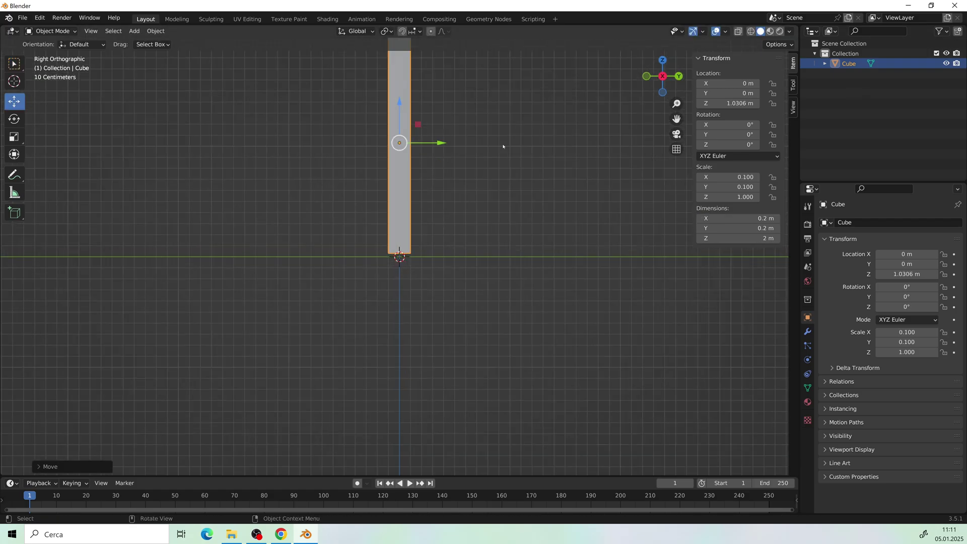
shift+middle_drag(503, 146, 532, 225)
drag(429, 183, 429, 185)
scroll(535, 136, up, 5)
shift+middle_drag(546, 129, 495, 317)
scroll(495, 318, up, 1)
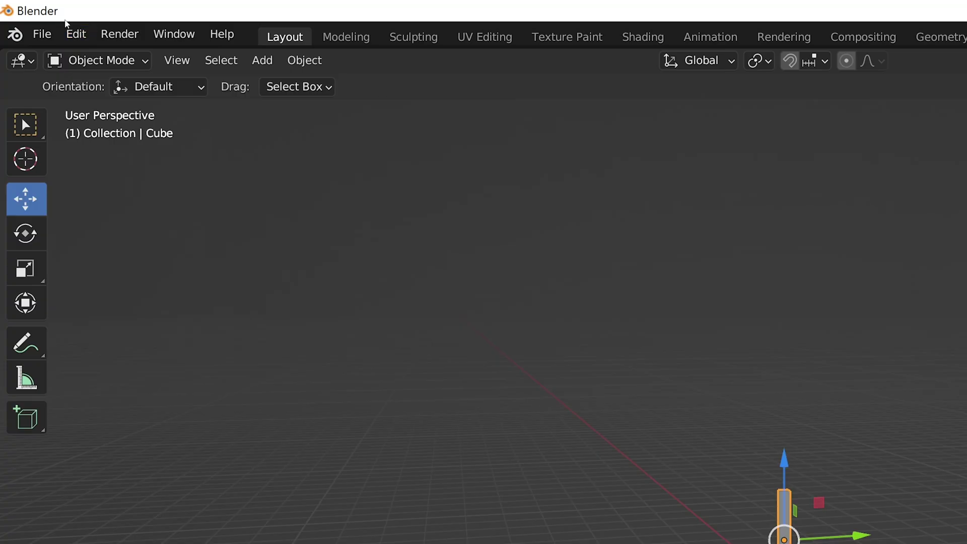
Search the add-on preferences for "tree" to find the Sapling Tree Gen add-on
click(76, 33)
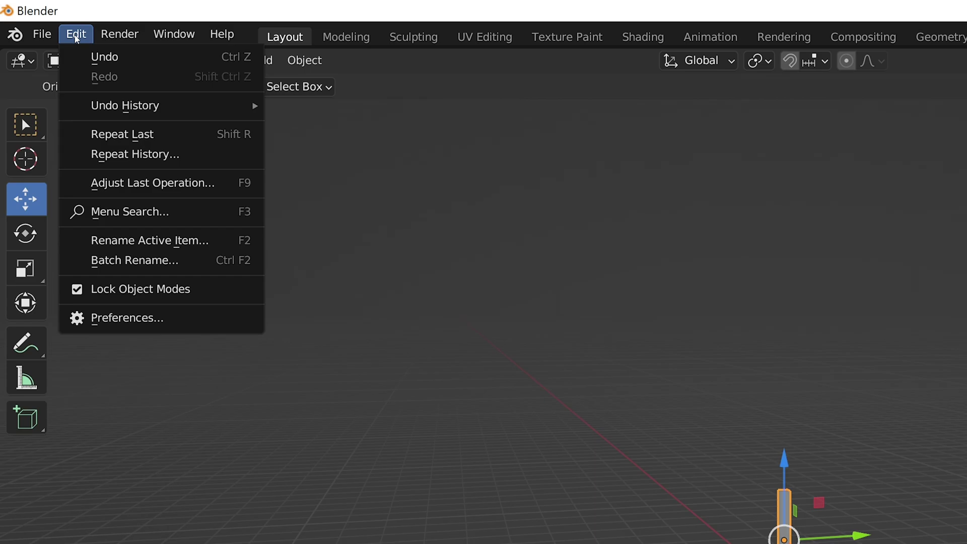
click(126, 318)
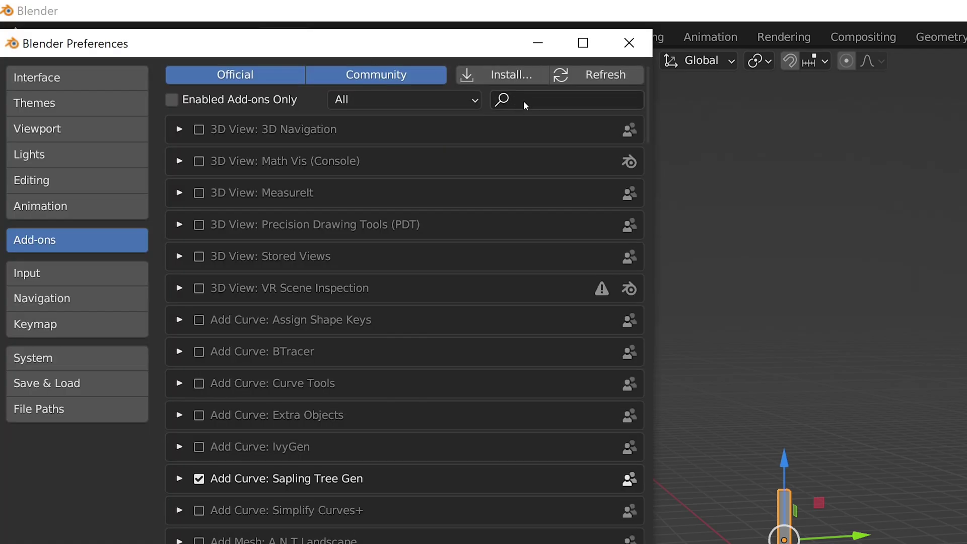
click(525, 105)
text(tree)
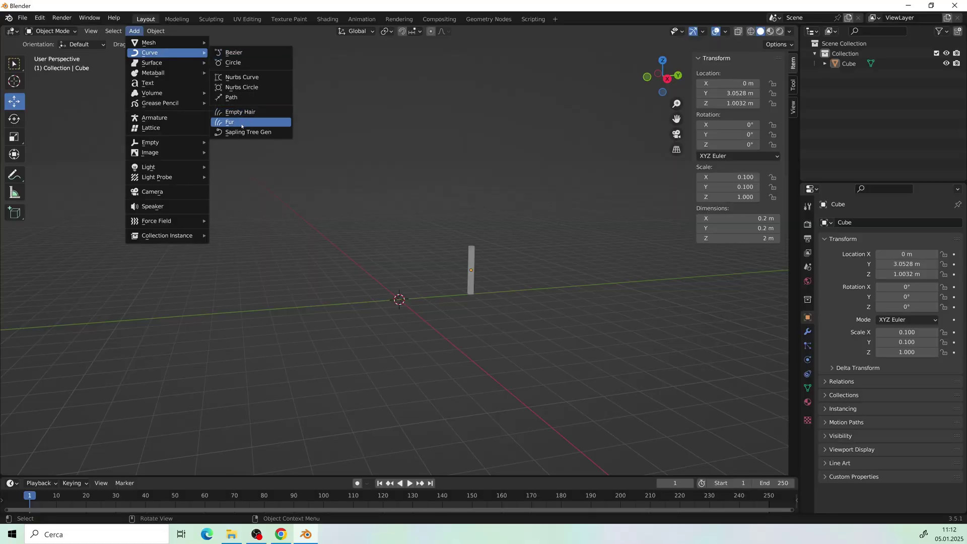
Add a Sapling Tree Gen curve at the origin and load the Japanese maple preset
click(240, 123)
click(69, 461)
click(86, 432)
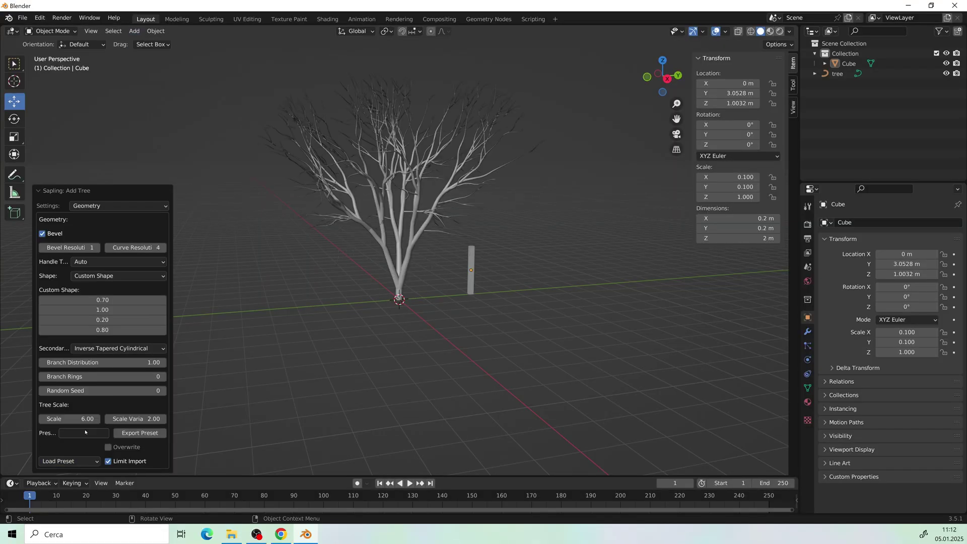
Show leaves on the sapling tree with a Rectangular leaf shape and a leaf count of 75
click(120, 206)
click(101, 267)
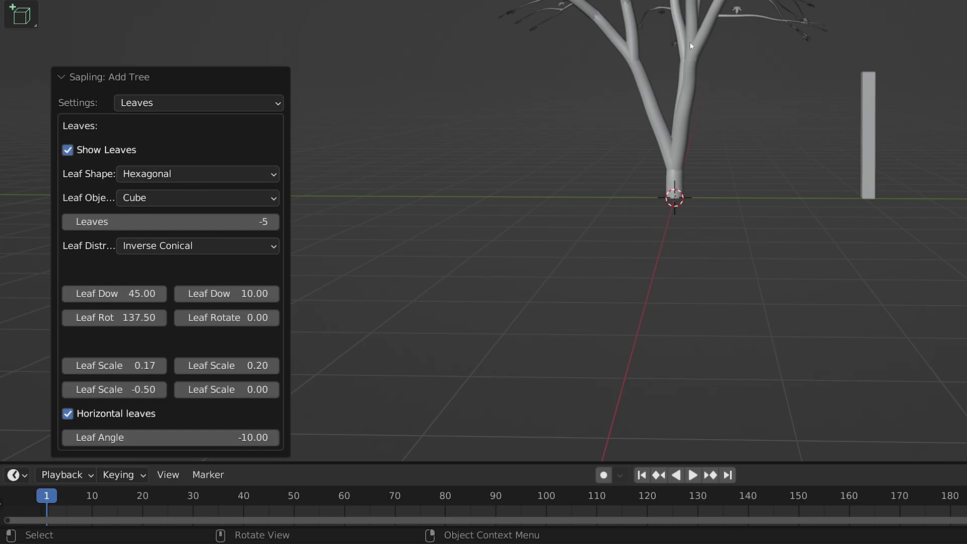
click(177, 174)
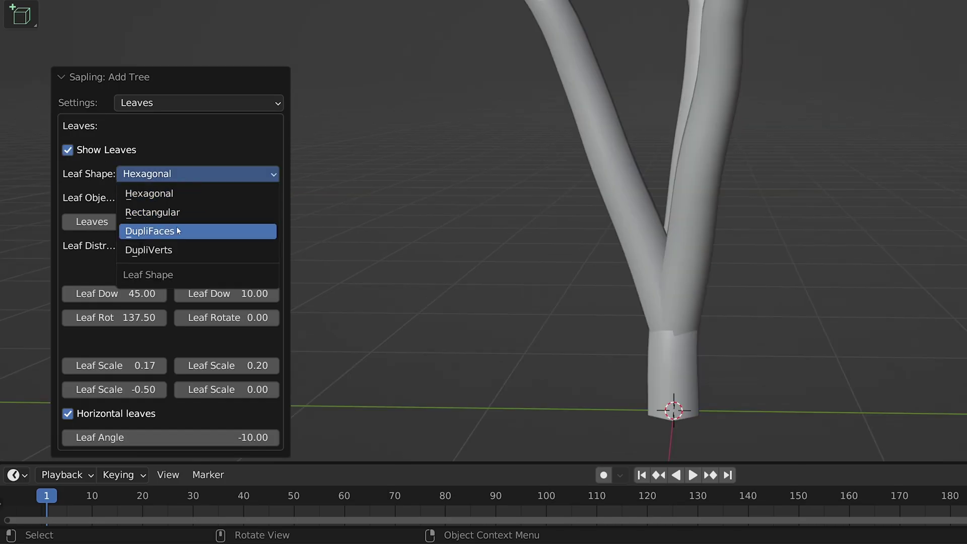
click(177, 209)
click(225, 221)
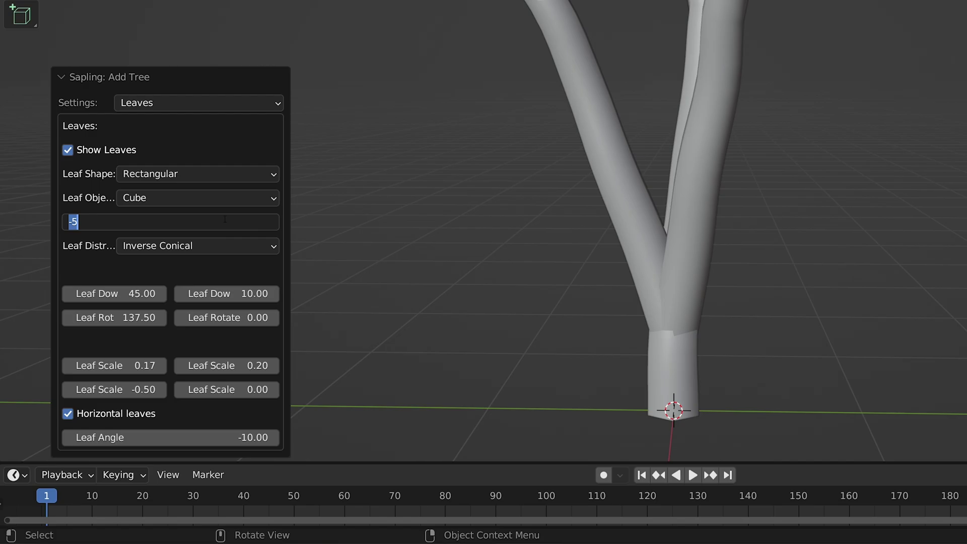
text(75)
key(Return)
Increase the leaf scale in X to 1.64 and enlarge the overall leaf scale
drag(227, 366, 236, 365)
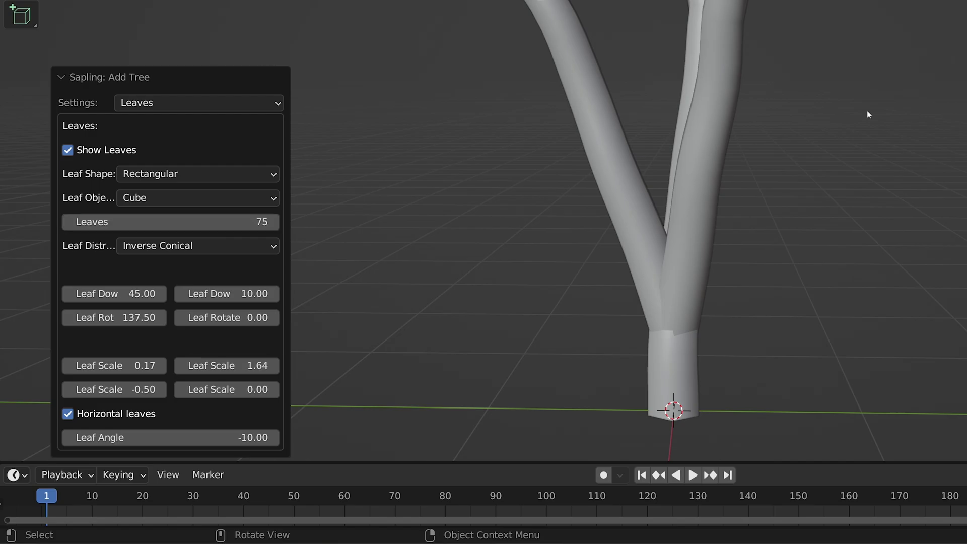
scroll(868, 115, down, 9)
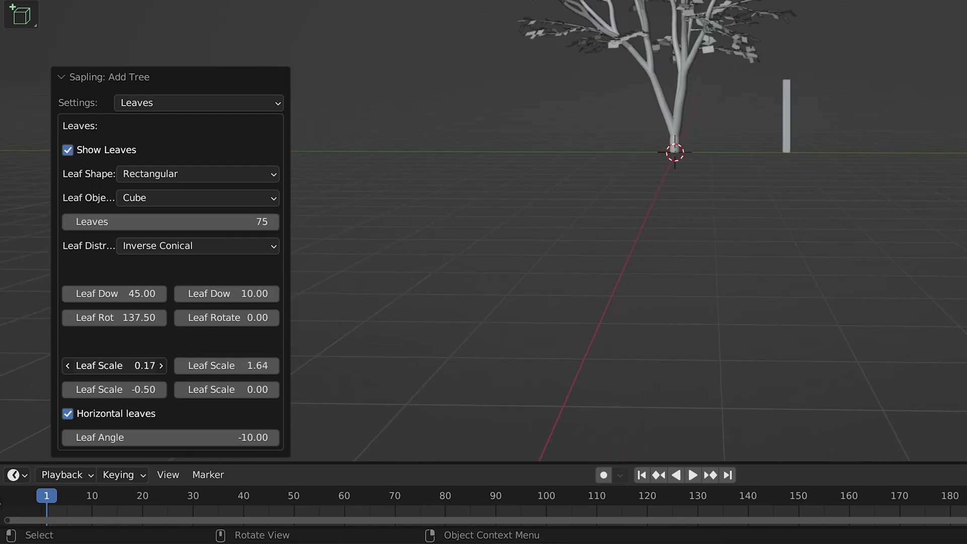
drag(114, 365, 131, 365)
click(680, 80)
click(887, 36)
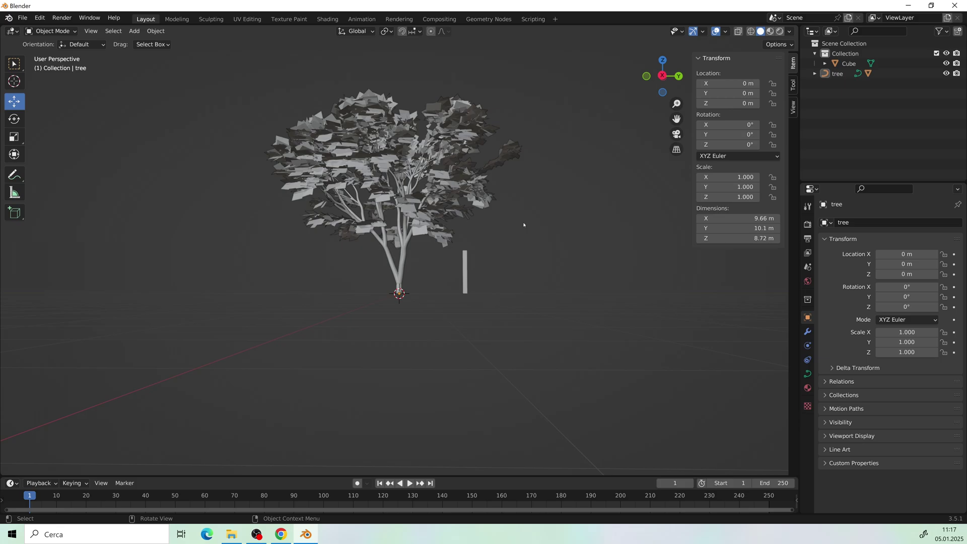
Select the leaves object and add a Remesh modifier with a 0.3 m voxel size
scroll(524, 225, up, 5)
scroll(581, 262, down, 8)
scroll(453, 227, up, 2)
click(385, 200)
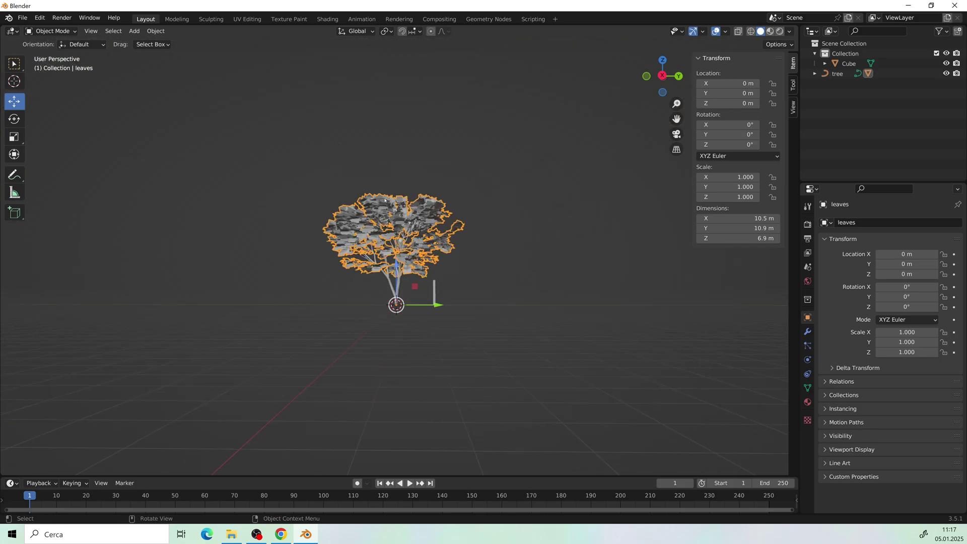
click(808, 333)
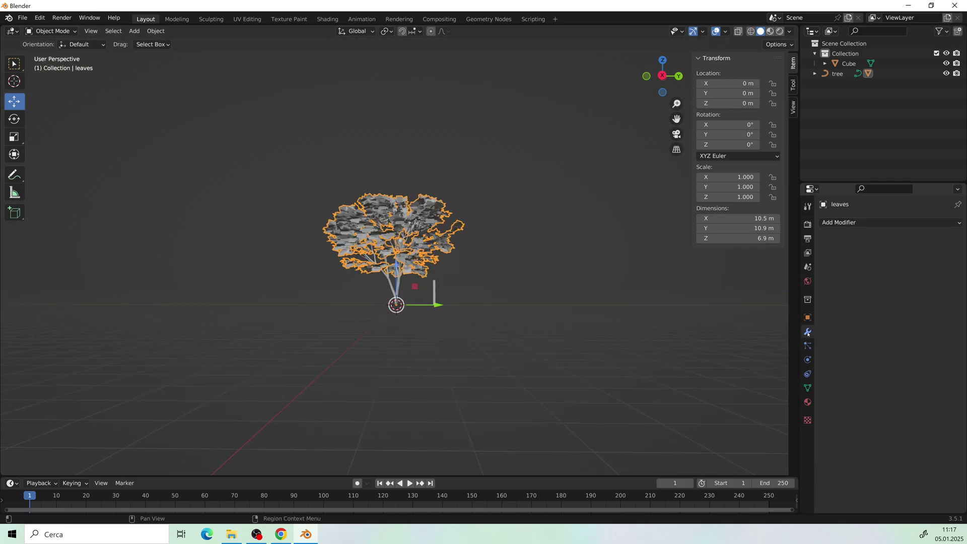
click(873, 223)
click(758, 362)
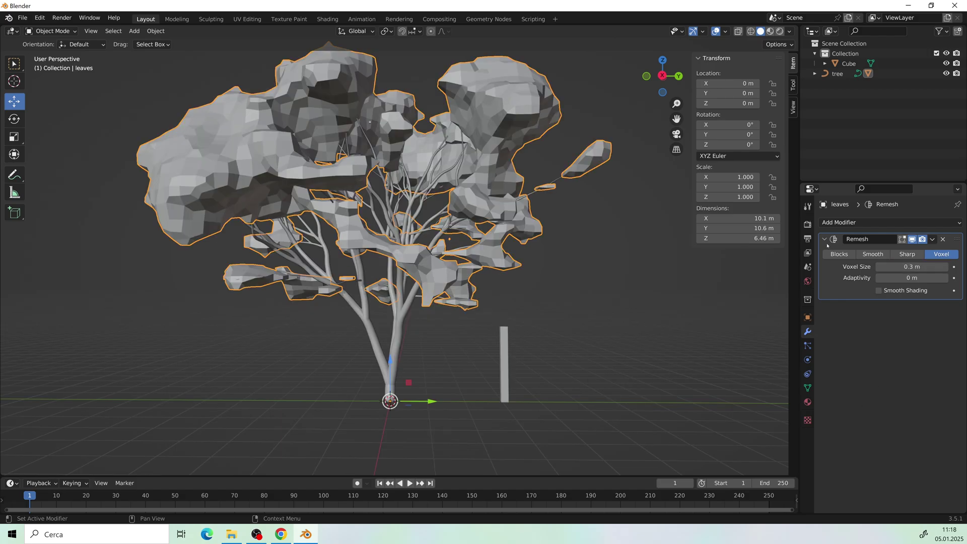
Apply the Remesh modifier to the leaves
mouse_move(403, 241)
middle_down()
mouse_move(401, 463)
mouse_move(403, 247)
middle_up()
scroll(403, 247, down, 6)
click(932, 240)
click(880, 251)
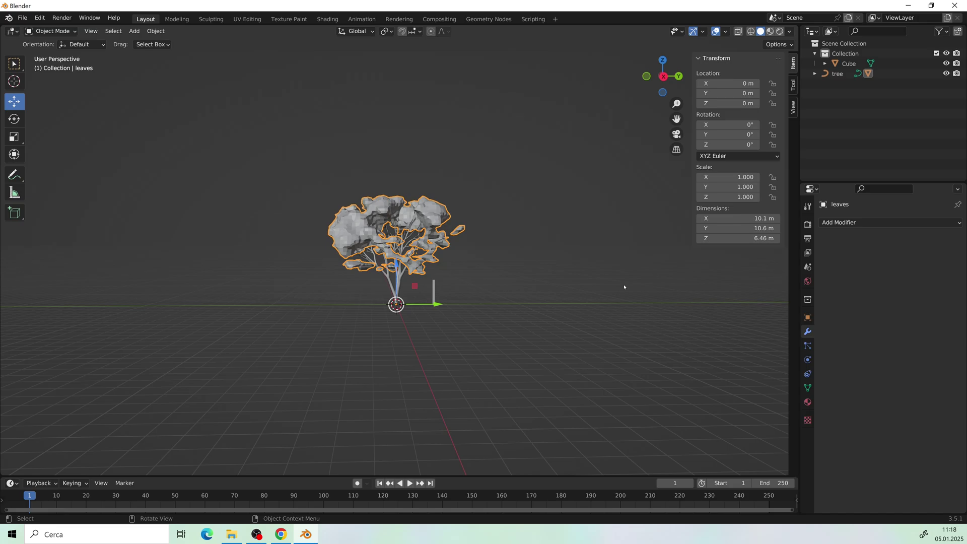
Add a Displace modifier with a strength of 0.1 to the leaves and apply it
scroll(626, 287, up, 4)
click(891, 223)
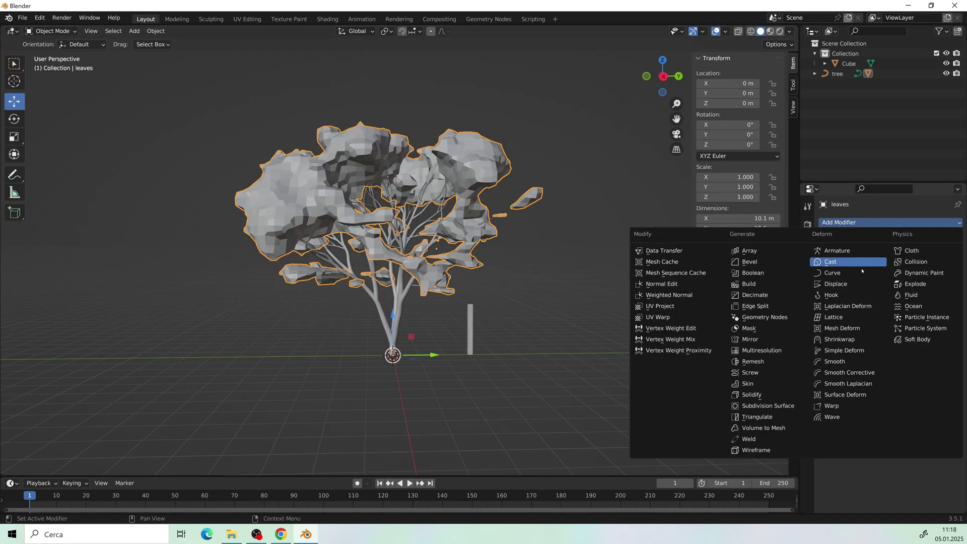
click(852, 289)
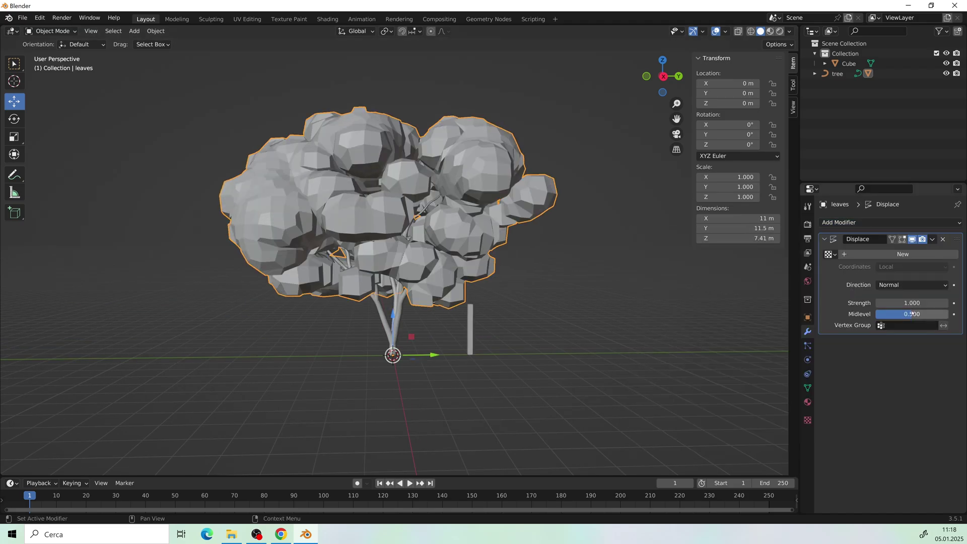
text(0.1)
key(Return)
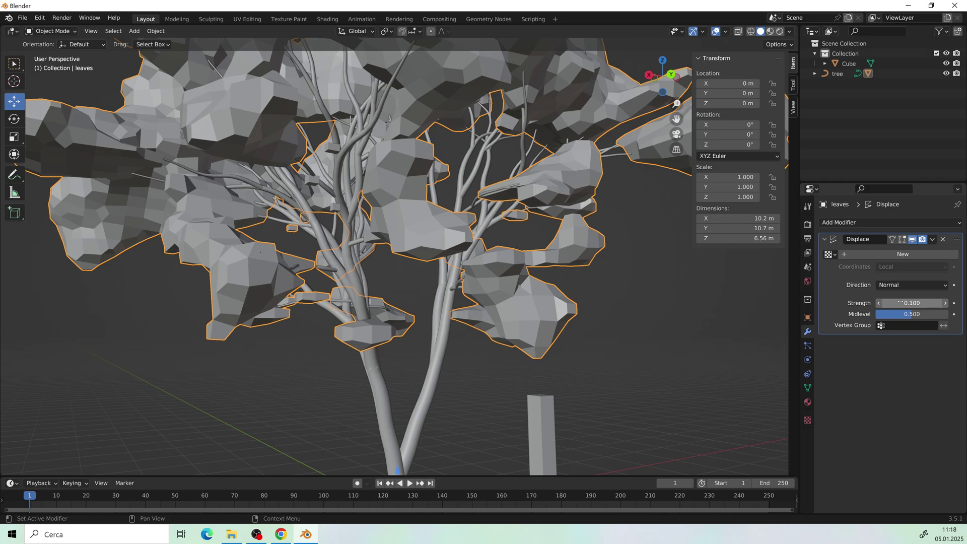
middle_drag(261, 285, 313, 277)
click(932, 239)
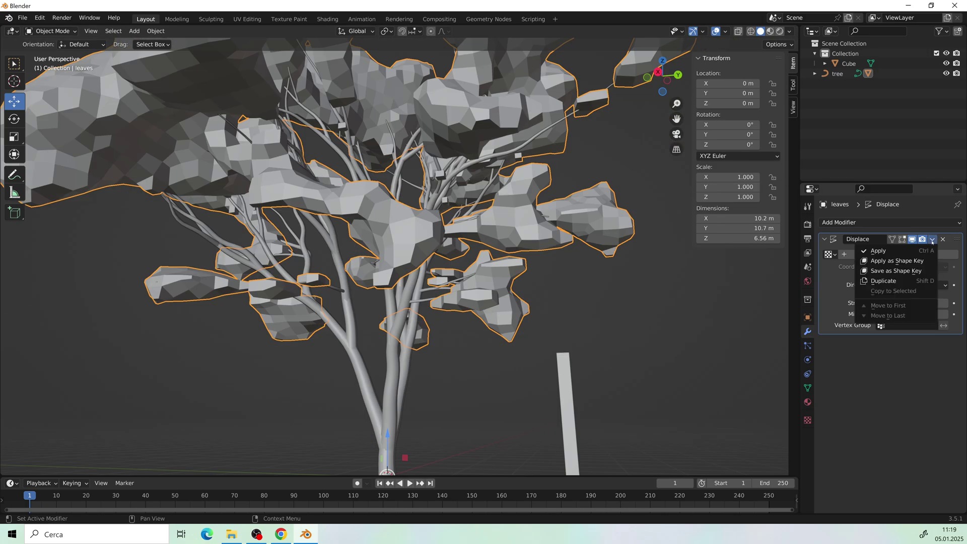
click(897, 253)
Add another Displace modifier to the leaves and give it a new texture of type Voronoi
click(876, 222)
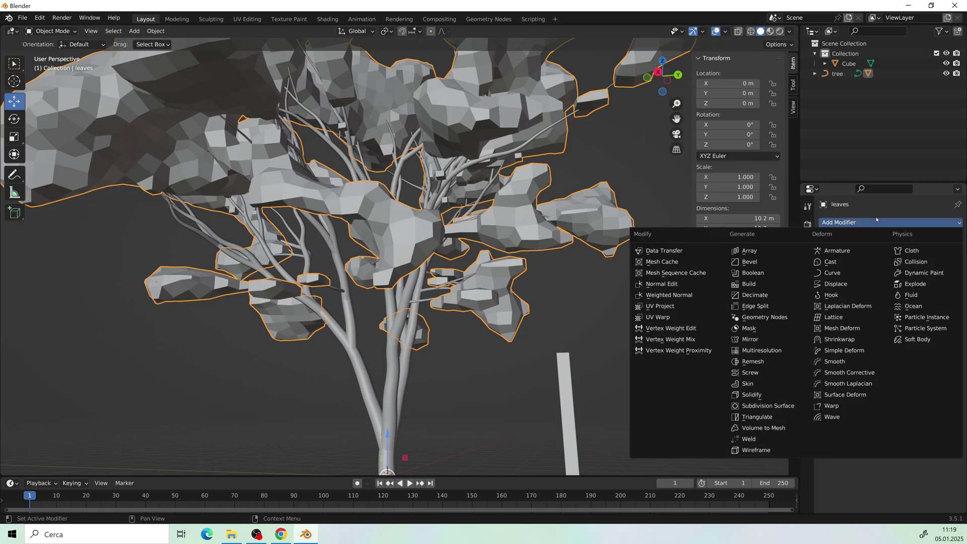
click(857, 285)
click(863, 255)
click(954, 254)
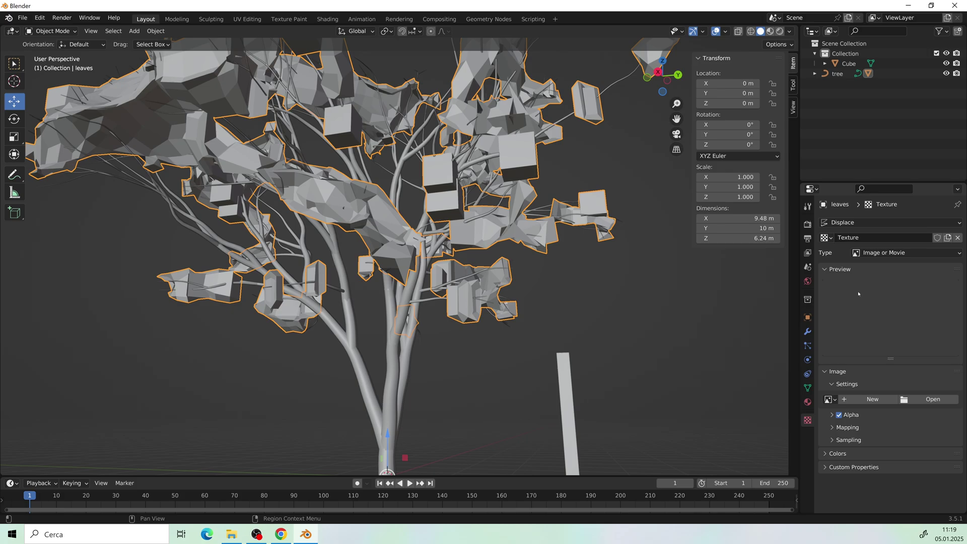
click(867, 252)
click(872, 373)
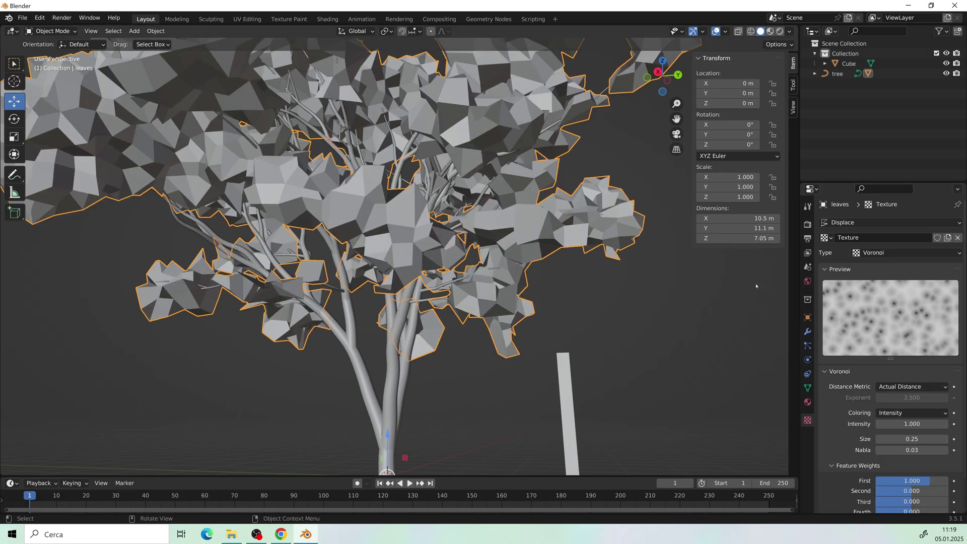
Check the tree's shape and apply the Voronoi-textured Displace modifier to the leaves
click(808, 332)
scroll(469, 212, down, 5)
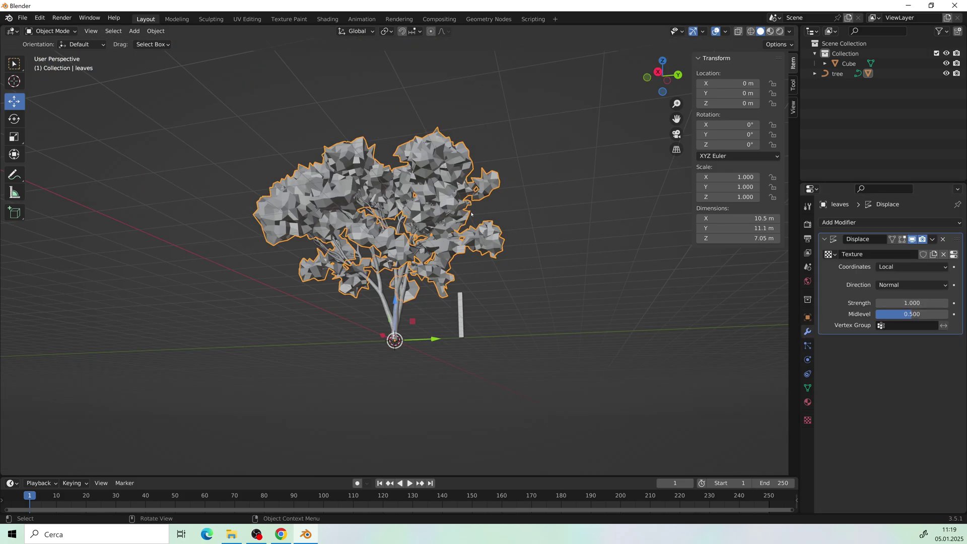
middle_drag(469, 212, 491, 227)
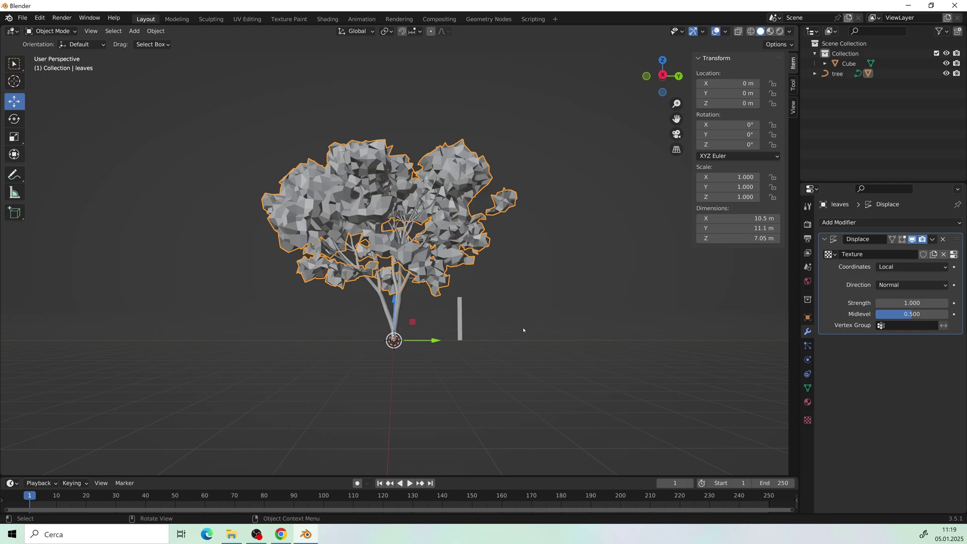
scroll(524, 330, up, 6)
scroll(523, 330, down, 4)
click(933, 239)
click(913, 251)
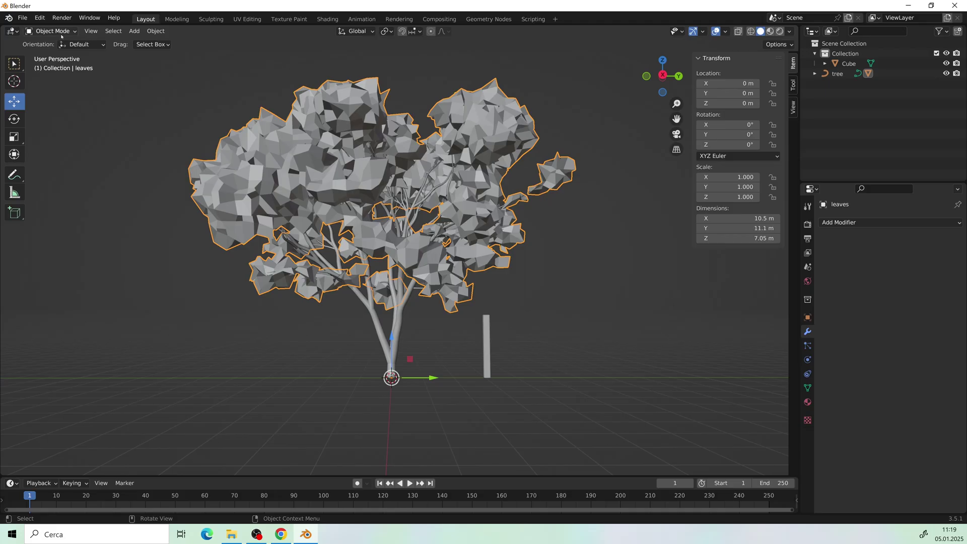
In Edit Mode, select all faces of the leaves and reset their UV mapping
click(50, 31)
click(50, 53)
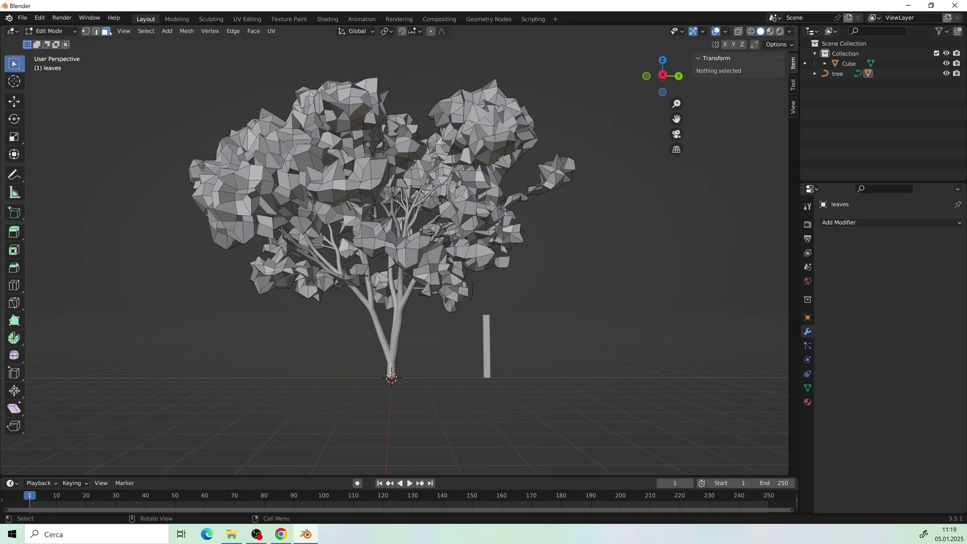
click(377, 181)
key(a)
right_click(359, 259)
mouse_move(362, 263)
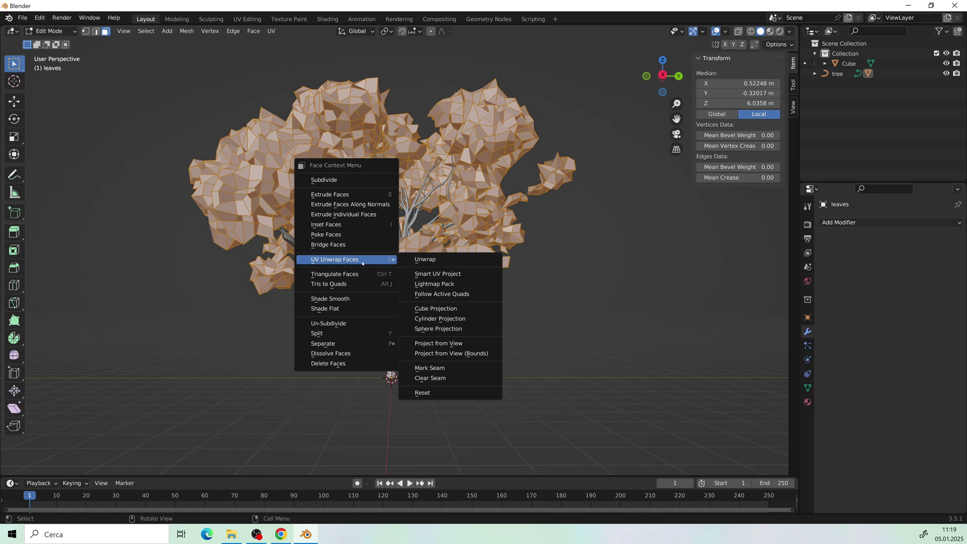
click(445, 393)
click(638, 266)
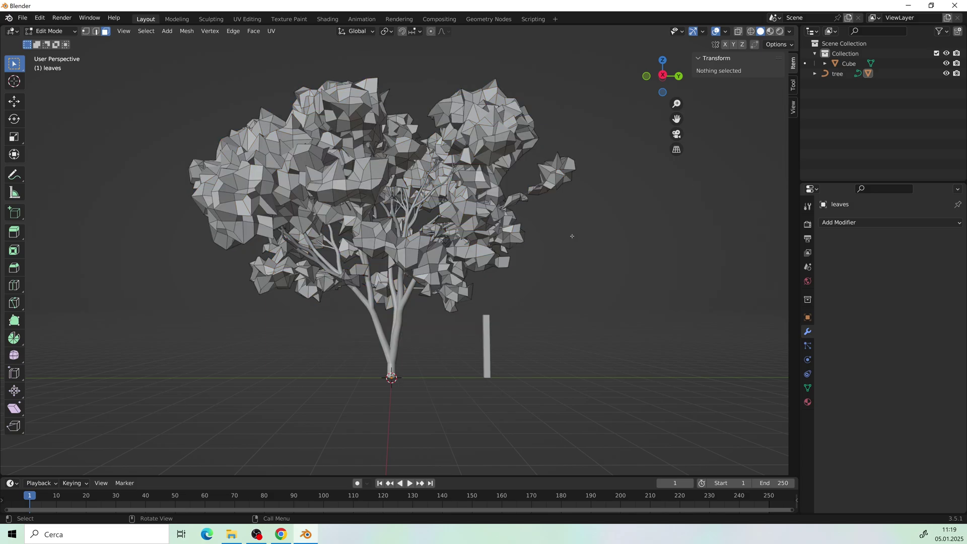
key(a)
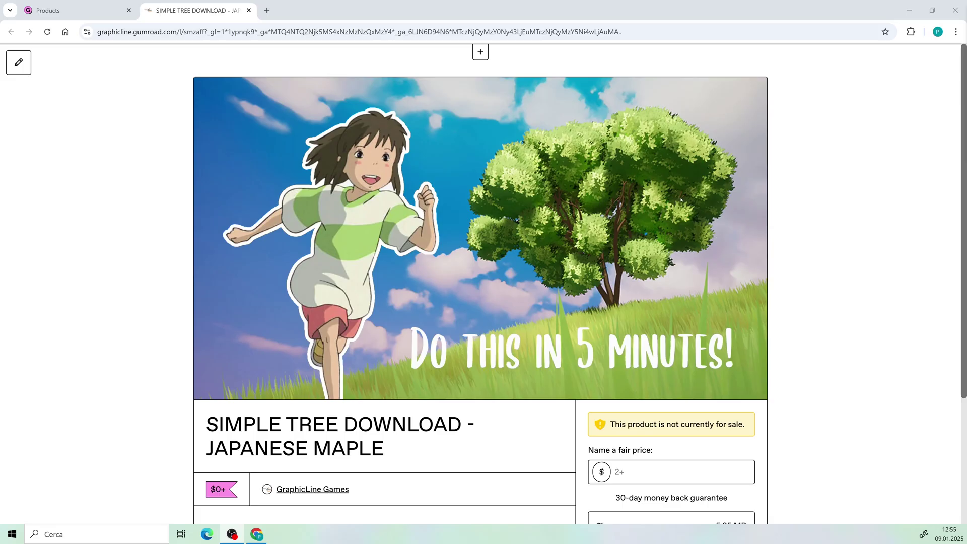
Consult the simple tree download page and copy M_tree.uasset, MI_tree.uasset and ALPHA_leaves from Download into the Unreal project's Content\NewFolder
scroll(382, 237, down, 3)
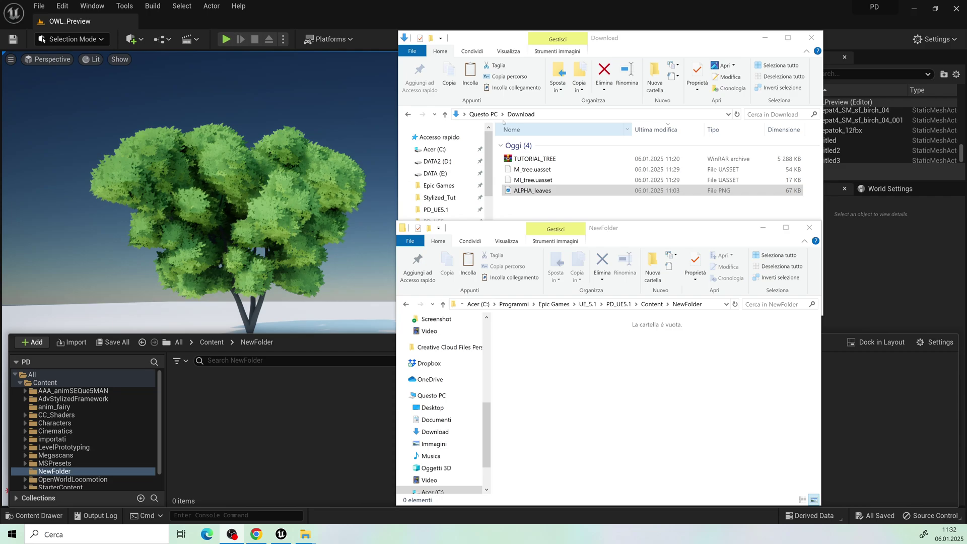
drag(529, 202, 524, 172)
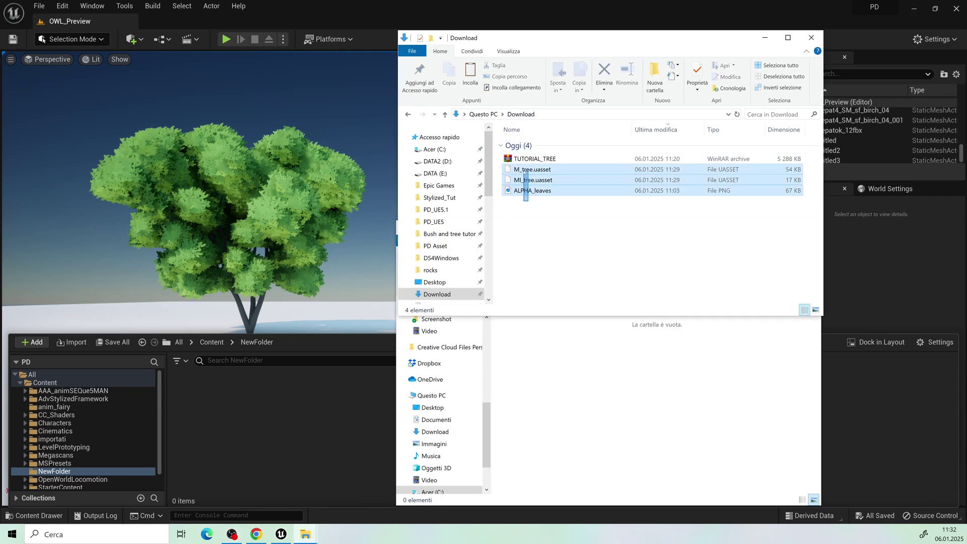
drag(605, 424, 607, 424)
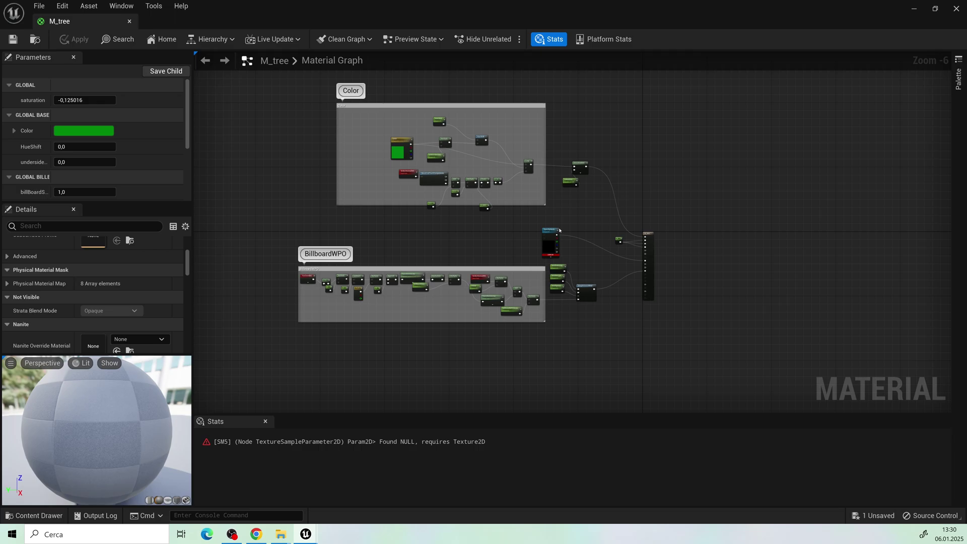
Assign the ALPHA_leaves texture to the OpacityMask texture parameter node in the M_tree material
click(554, 236)
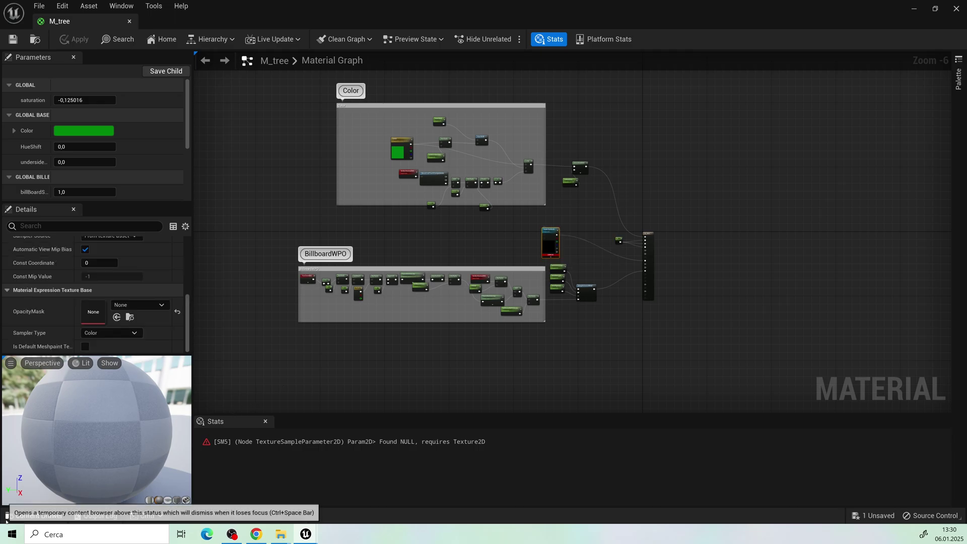
click(34, 516)
drag(189, 387, 96, 313)
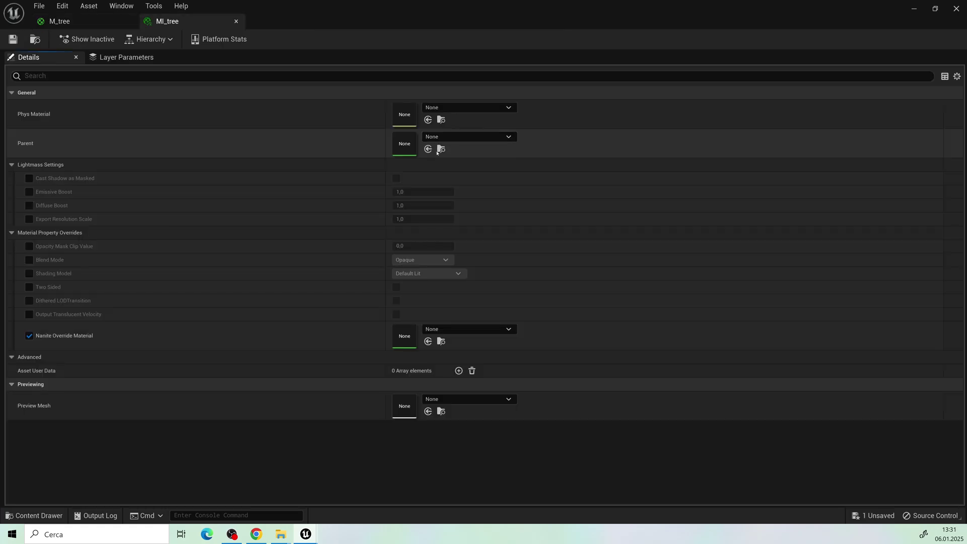
Set the parent of the MI_tree material instance to M_tree and save the instance
click(439, 151)
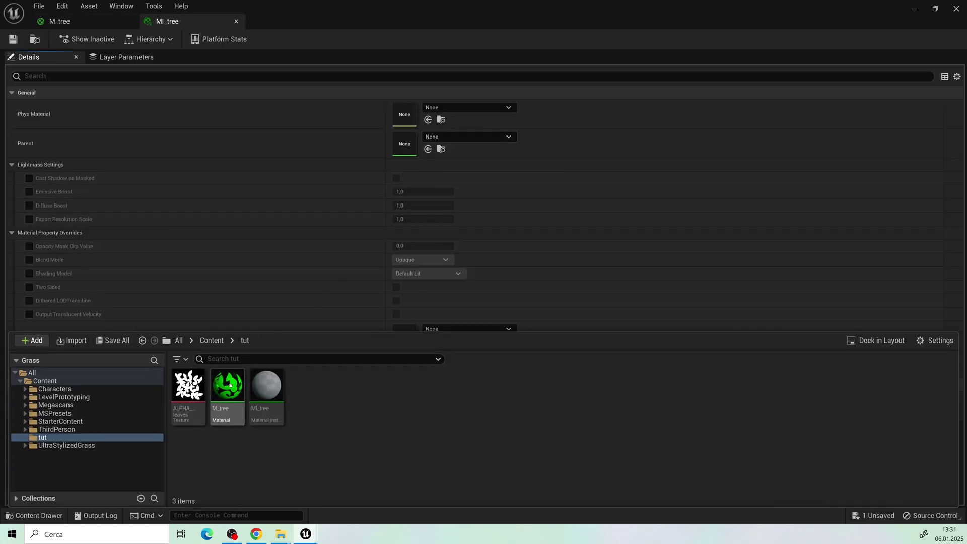
drag(228, 385, 411, 135)
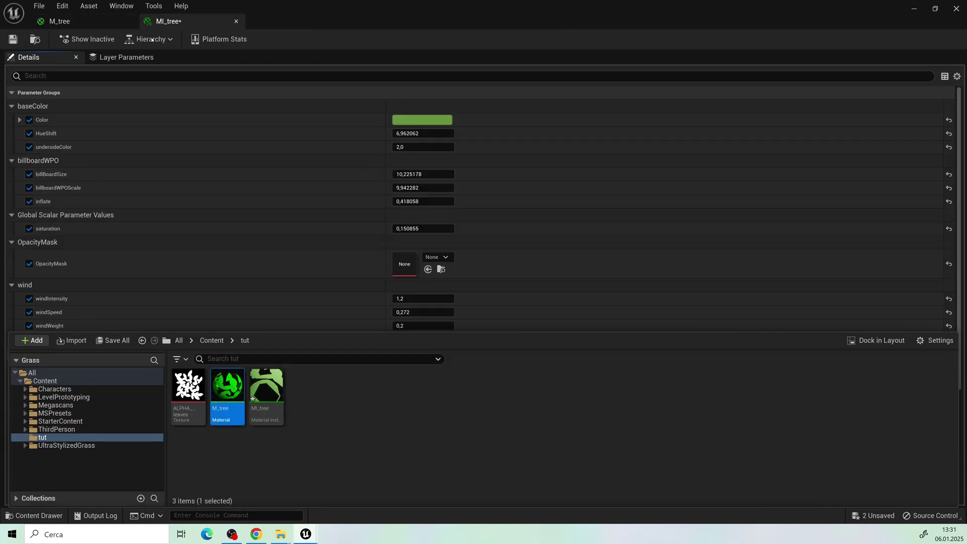
click(4, 39)
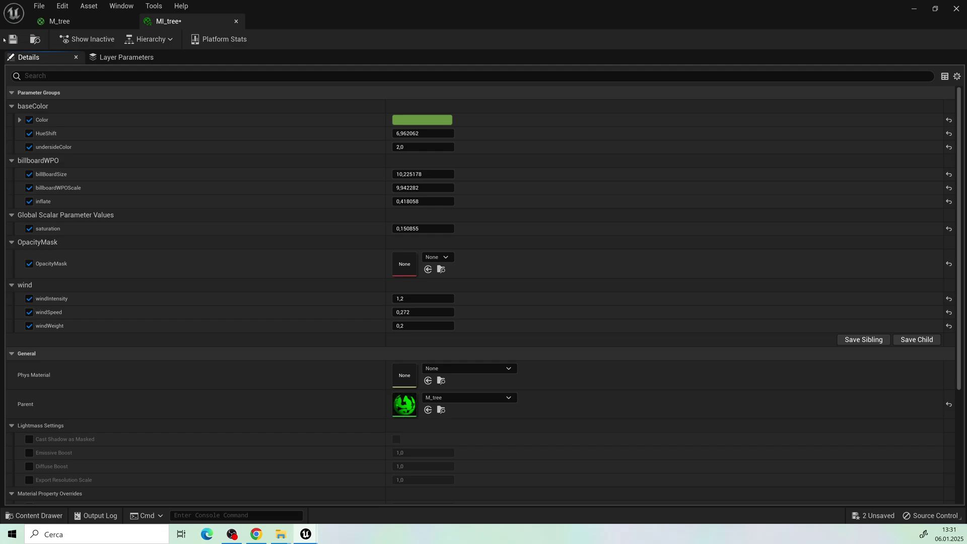
click(12, 39)
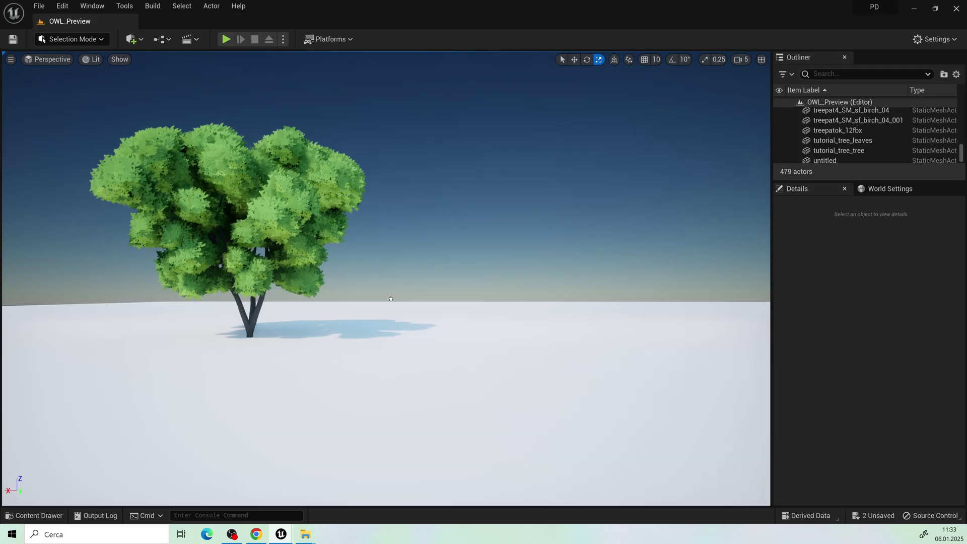
Place the tutorial tree's leaves and trunk meshes beside the existing tree and apply MI_tree to the leaves
drag(391, 299, 466, 511)
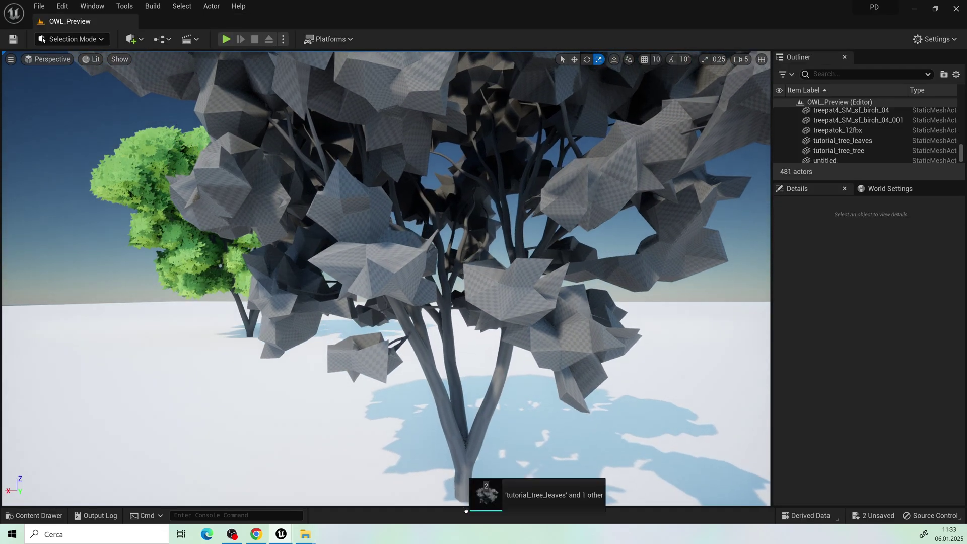
drag(486, 339, 485, 333)
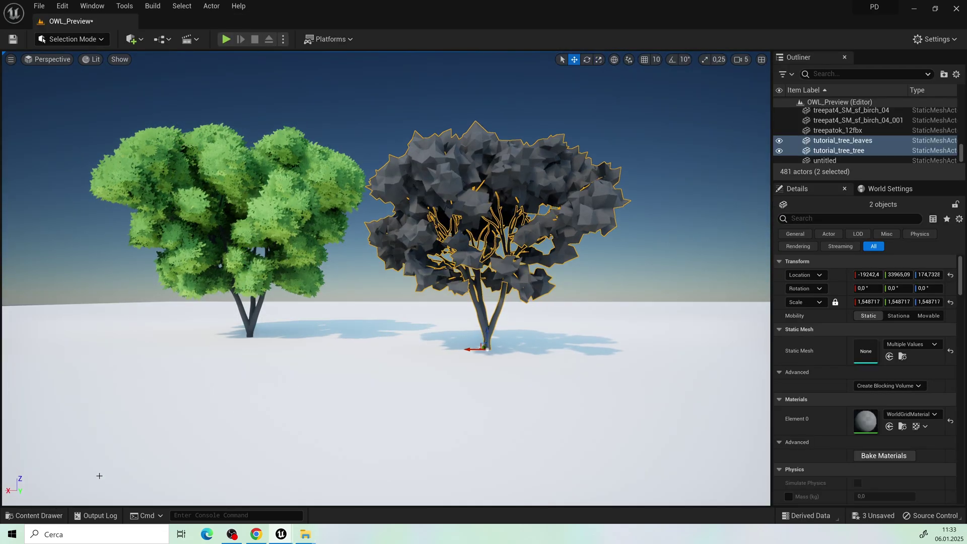
click(33, 516)
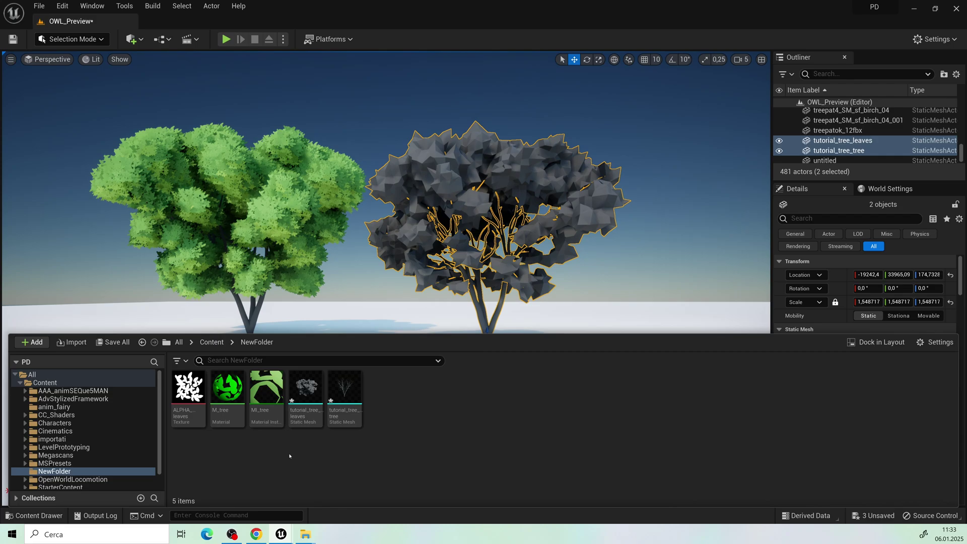
click(267, 390)
drag(266, 390, 453, 160)
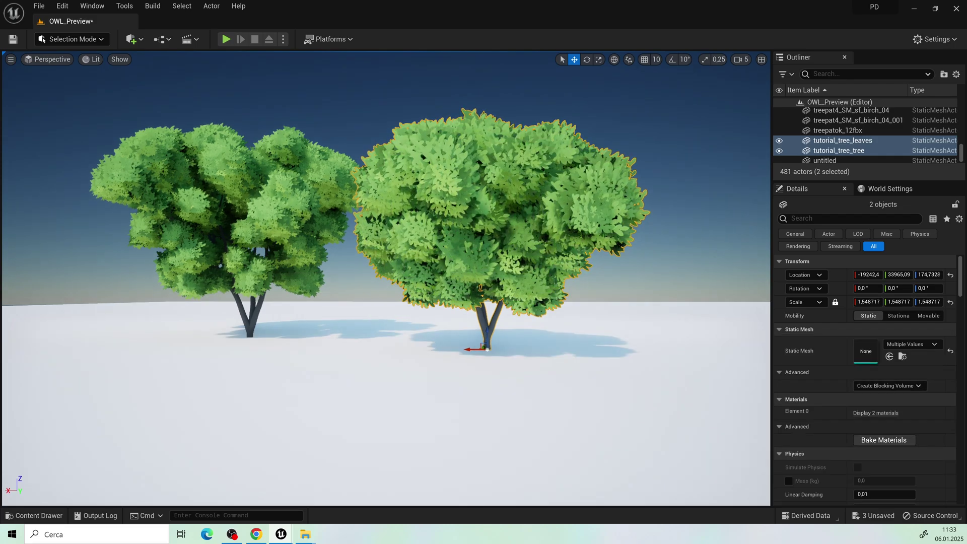
Duplicate the MI_tree material instance and apply the copy to the new tree's leaves
click(452, 383)
drag(452, 383, 461, 444)
click(432, 224)
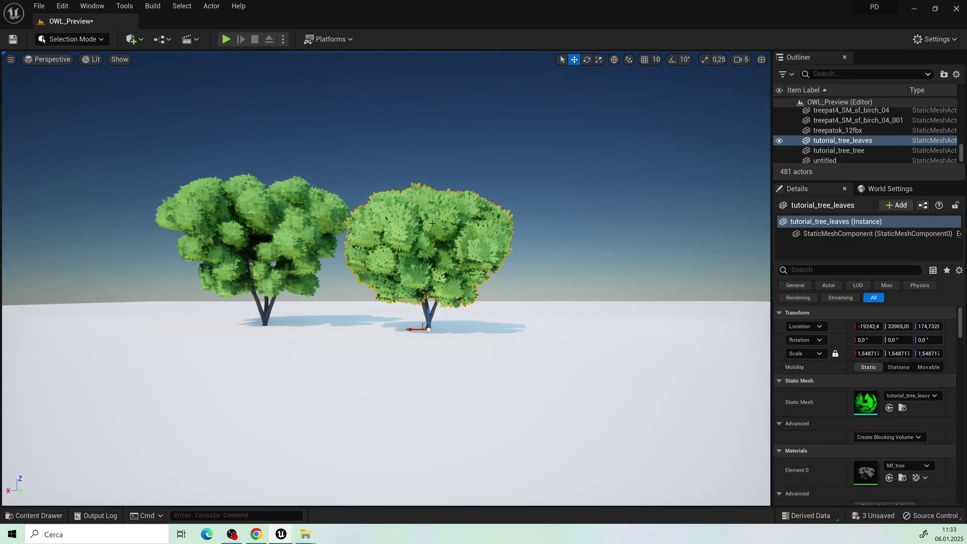
click(34, 515)
right_click(268, 389)
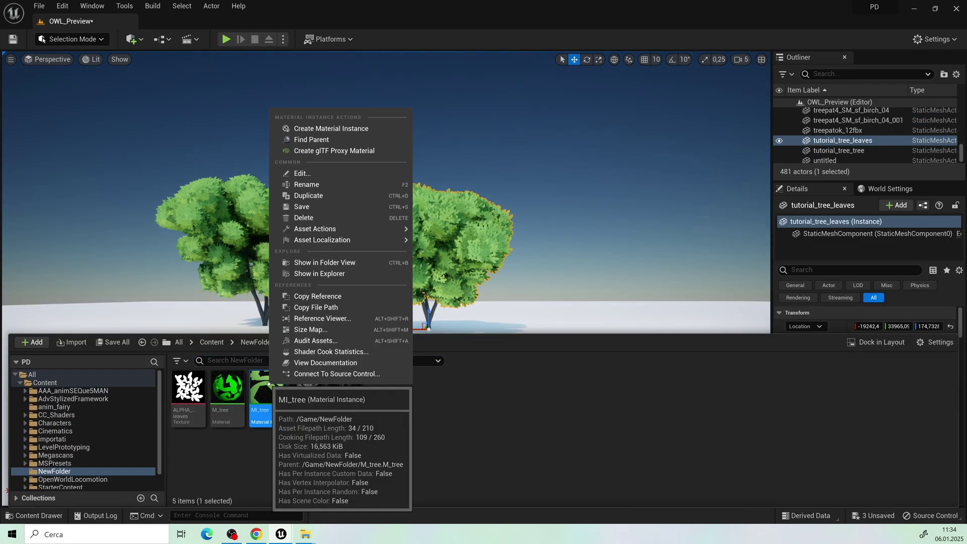
click(323, 196)
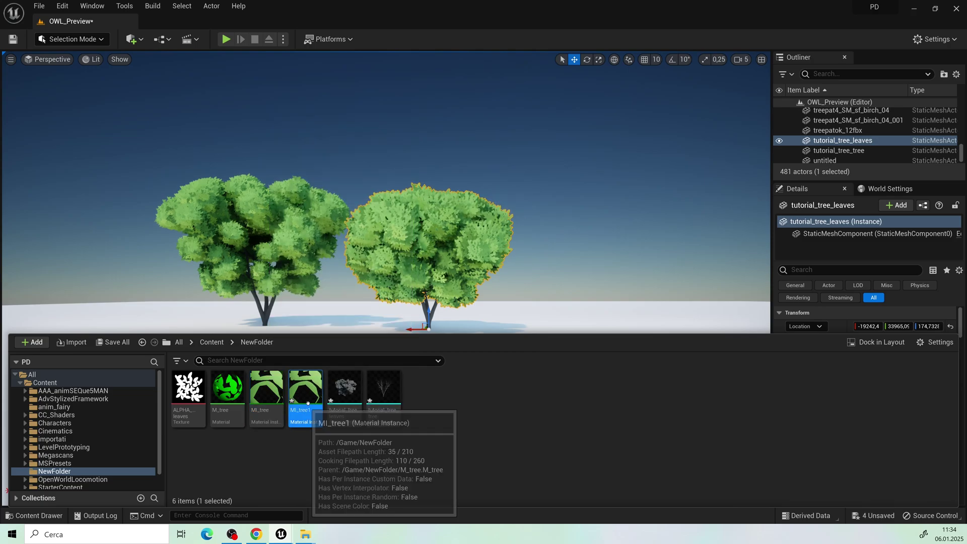
drag(305, 395, 395, 218)
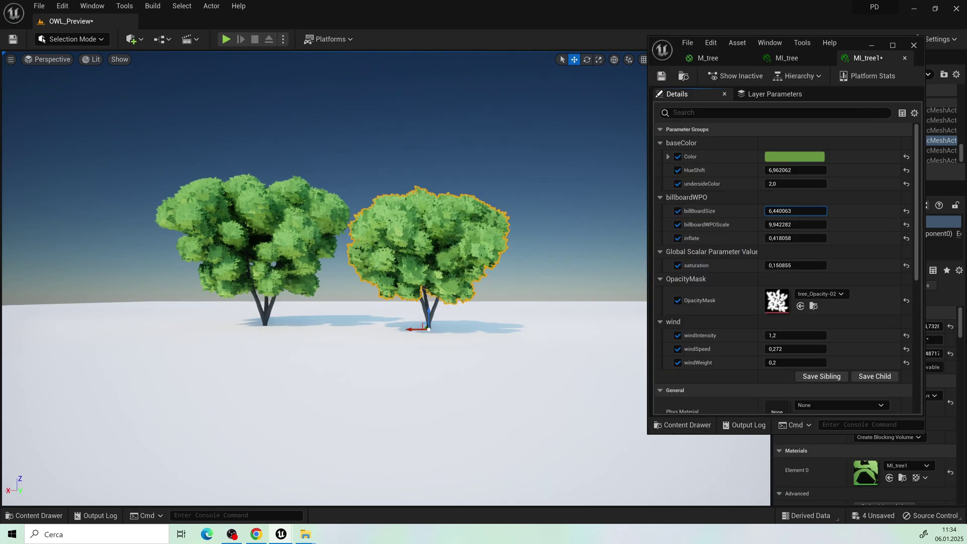
In MI_tree1, set billBoardSize to 8.112923, billboardWPOScale to 9.018558 and inflate to 0.378058
drag(795, 224, 781, 239)
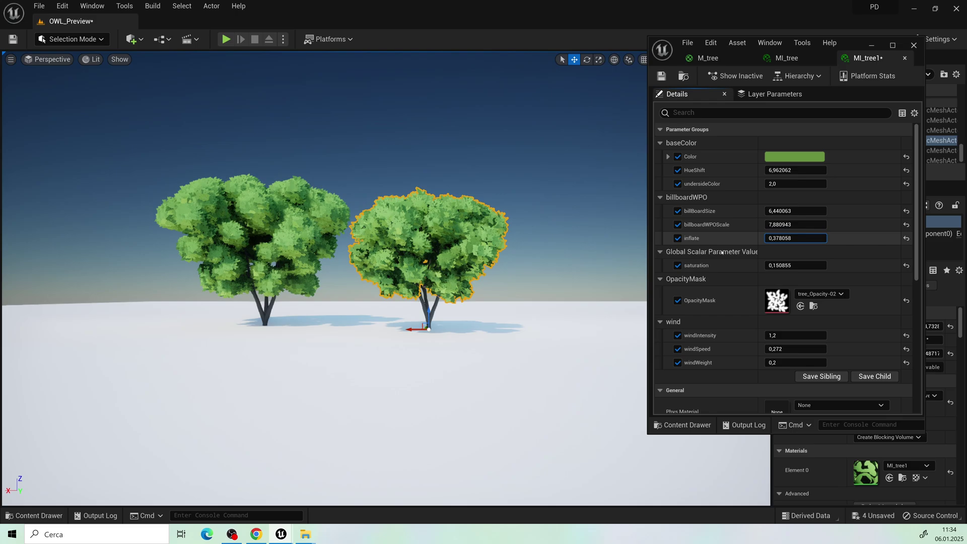
mouse_move(595, 268)
right_down()
mouse_move(569, 269)
mouse_move(595, 252)
mouse_move(604, 262)
right_up()
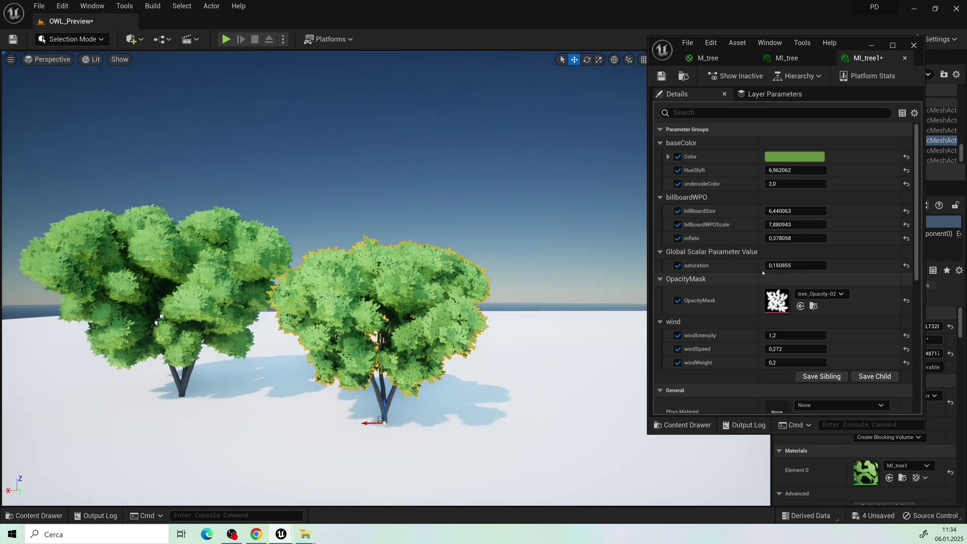
drag(781, 211, 801, 225)
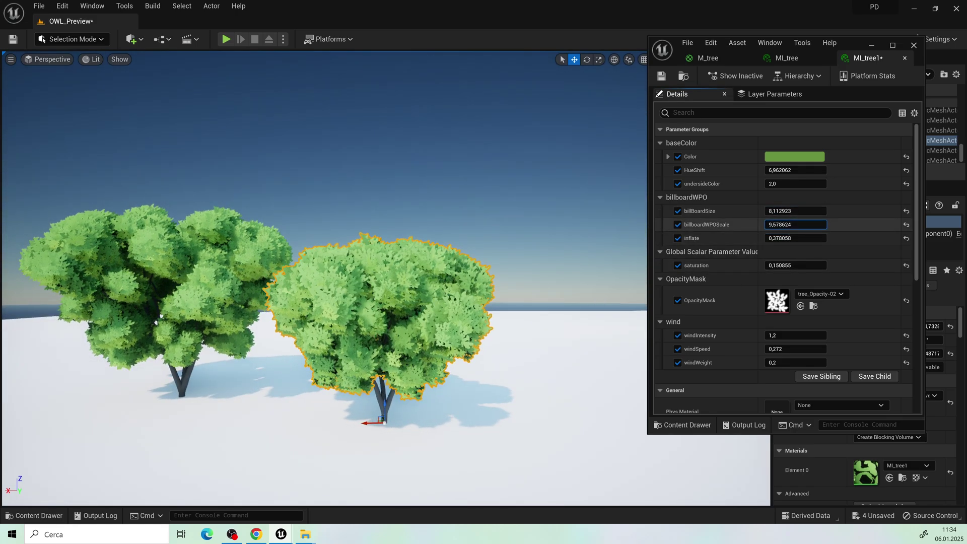
scroll(351, 350, down, 4)
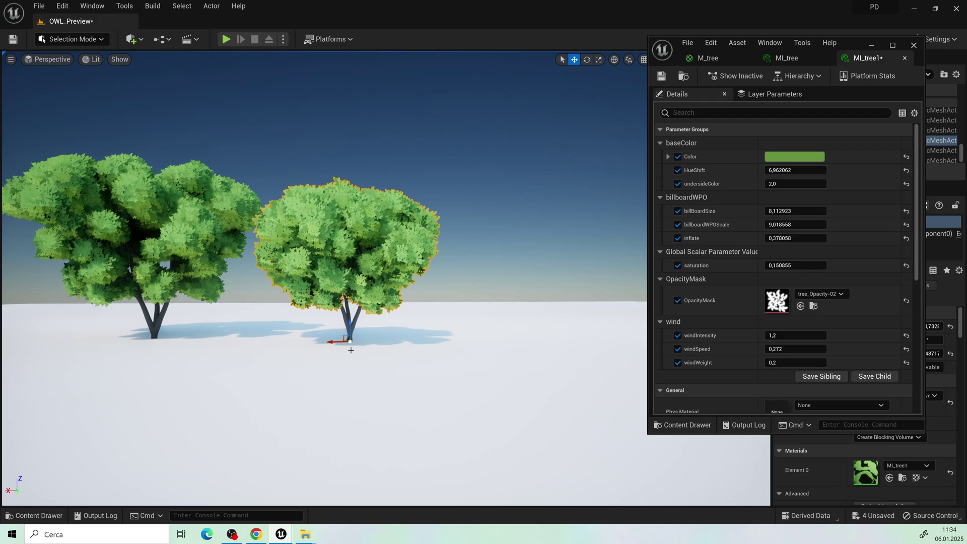
Rescale the selected tree leaves and set MI_tree1's billBoardSize to 6.907493 and billboardWPOScale to 8.837643
click(599, 60)
drag(351, 342, 356, 337)
key(Escape)
right_drag(356, 336, 166, 434)
key(d)
right_drag(305, 386, 277, 398)
key(w)
mouse_move(807, 213)
mouse_down()
mouse_move(779, 211)
mouse_move(803, 225)
mouse_up()
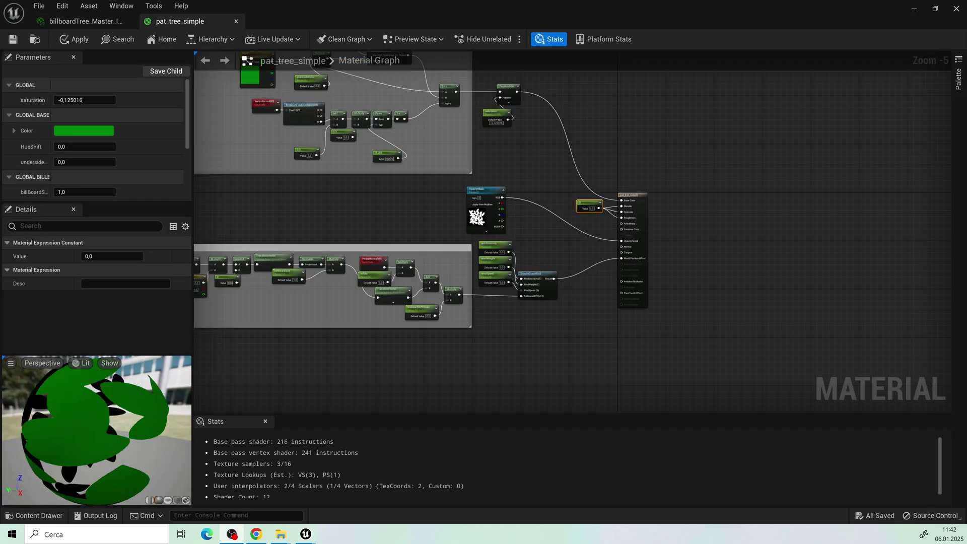
Examine the Color group, opacity mask and wind nodes in the pat_tree_simple material graph
right_drag(539, 153, 696, 276)
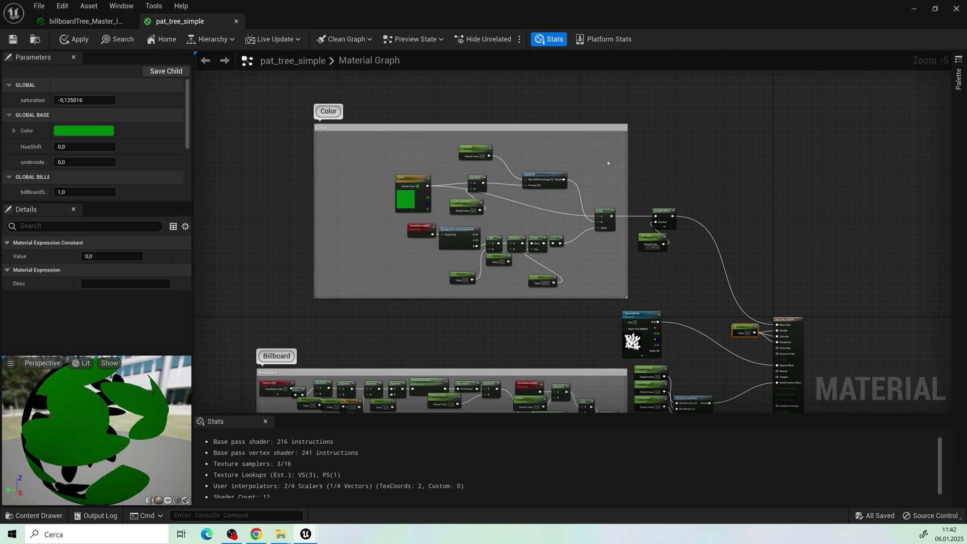
right_drag(582, 174, 555, 155)
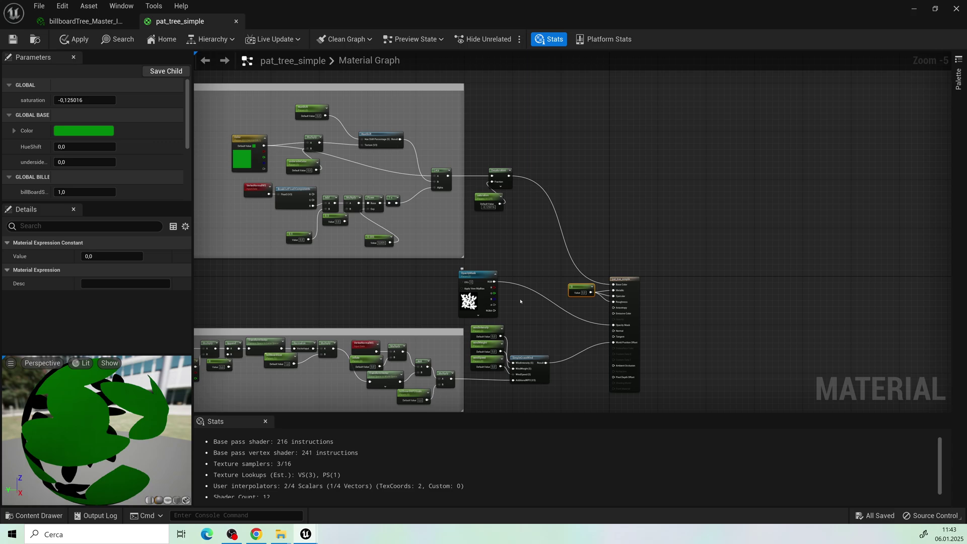
right_drag(579, 329, 736, 207)
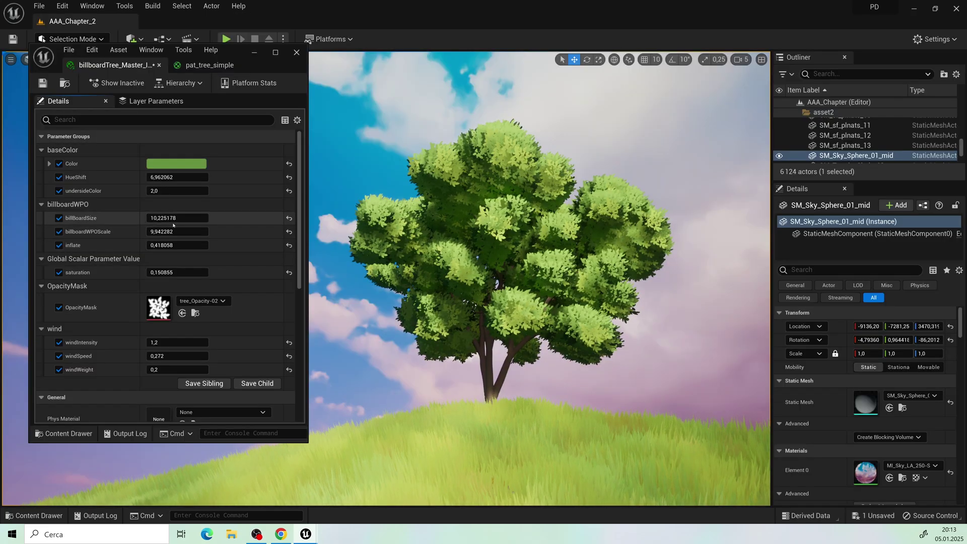
Try a different HueShift and base Color in the billboard tree material instance, undoing the HueShift change
scroll(172, 217, down, 2)
scroll(166, 201, up, 2)
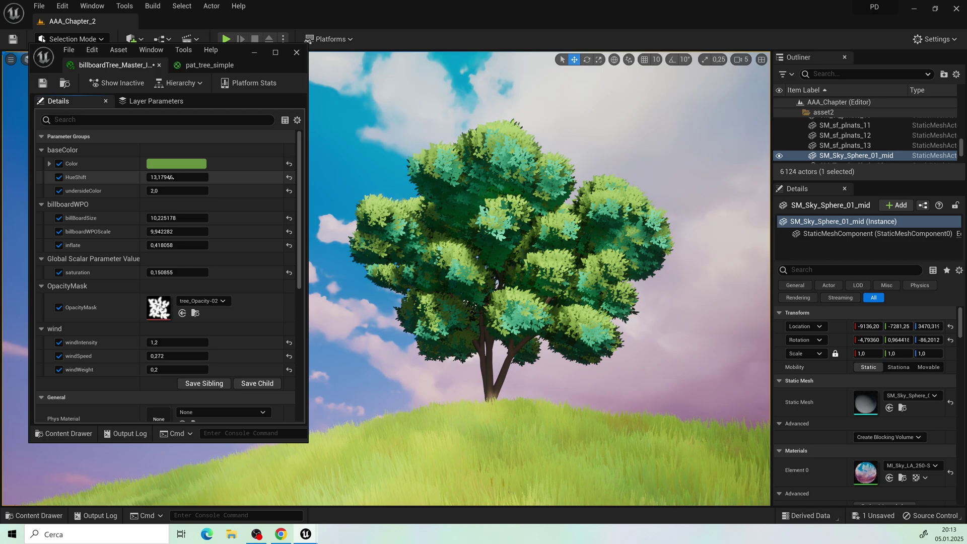
key(ctrl+z)
click(177, 164)
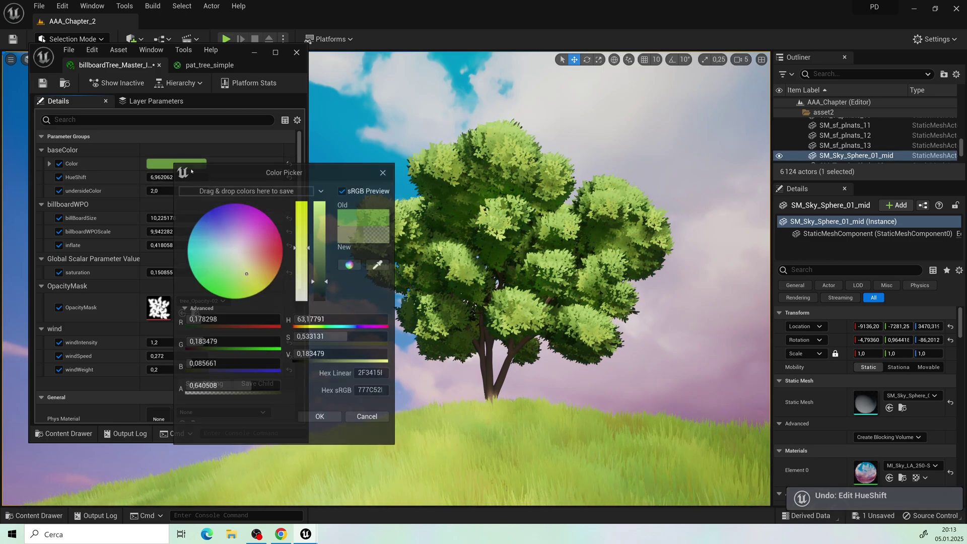
drag(220, 219, 226, 254)
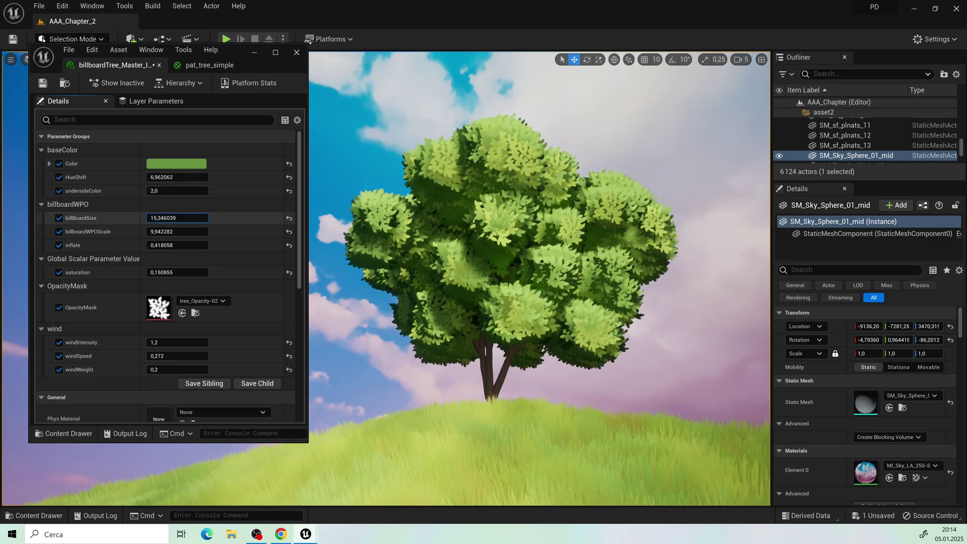
Set the billboard tree instance's billBoardSize to 13.483768 and billboardWPOScale to 10.560334, and adjust its inflate value
mouse_move(176, 218)
mouse_down()
mouse_move(151, 218)
mouse_move(182, 232)
mouse_move(171, 232)
mouse_up()
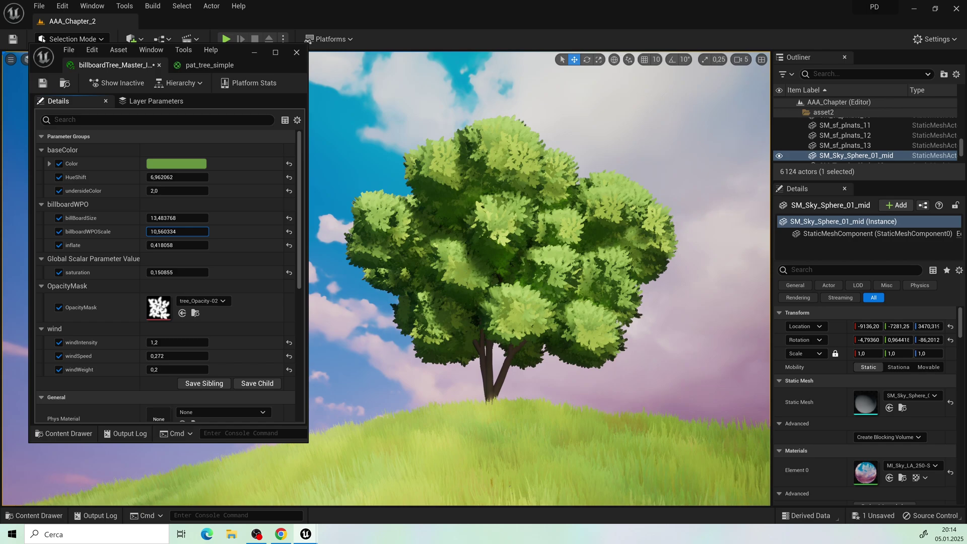
mouse_move(172, 231)
mouse_down()
mouse_move(181, 246)
mouse_move(199, 245)
mouse_move(168, 245)
mouse_up()
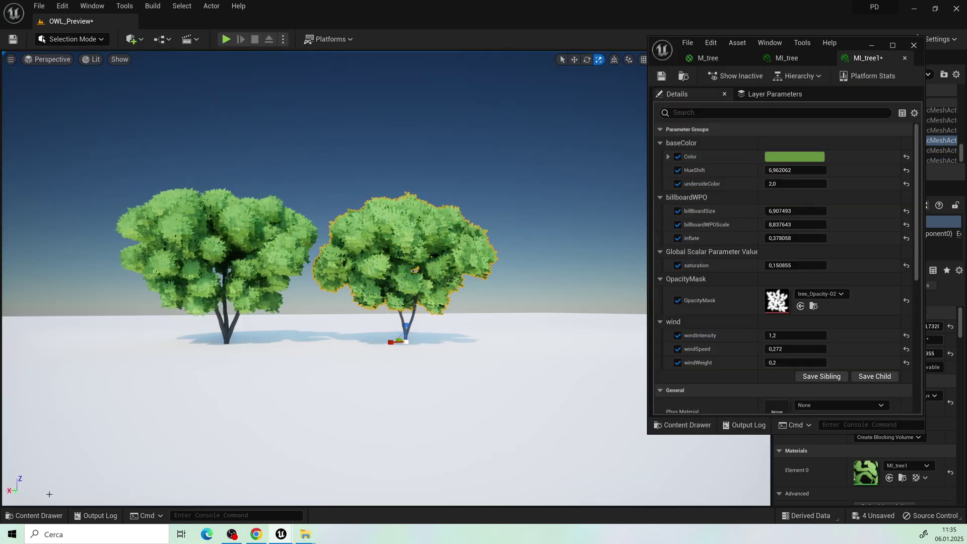
Create a new default material in NewFolder and apply it to the leaves of both trees in the level
click(34, 515)
right_click(432, 423)
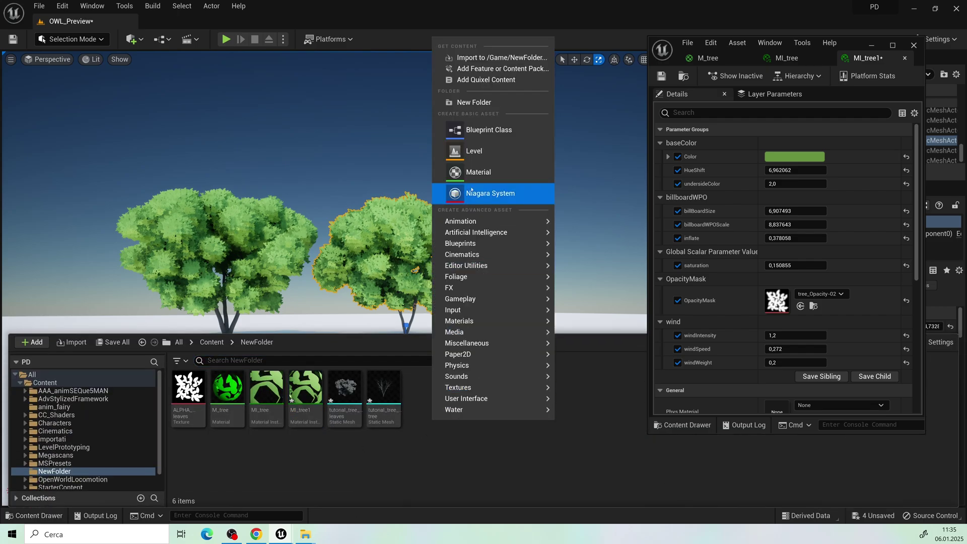
click(476, 172)
key(Return)
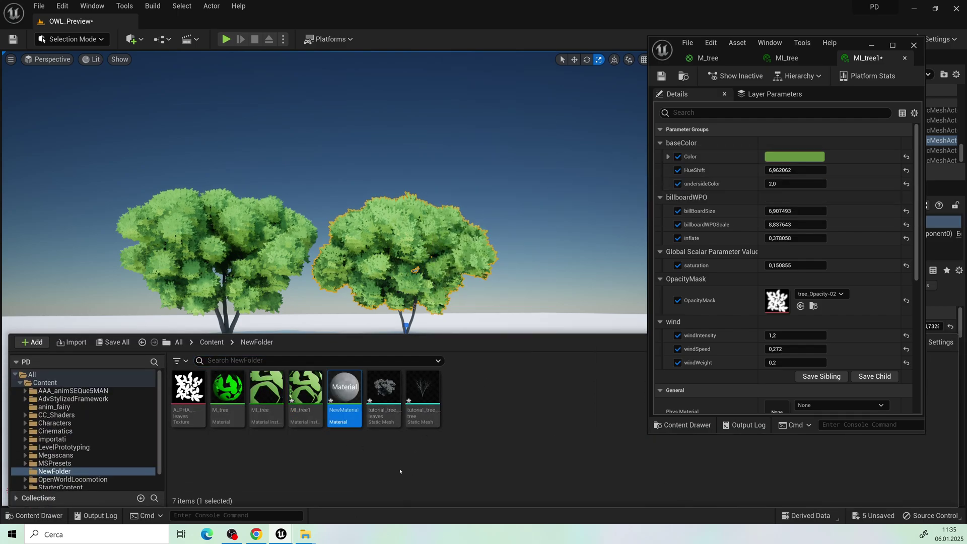
drag(344, 387, 403, 242)
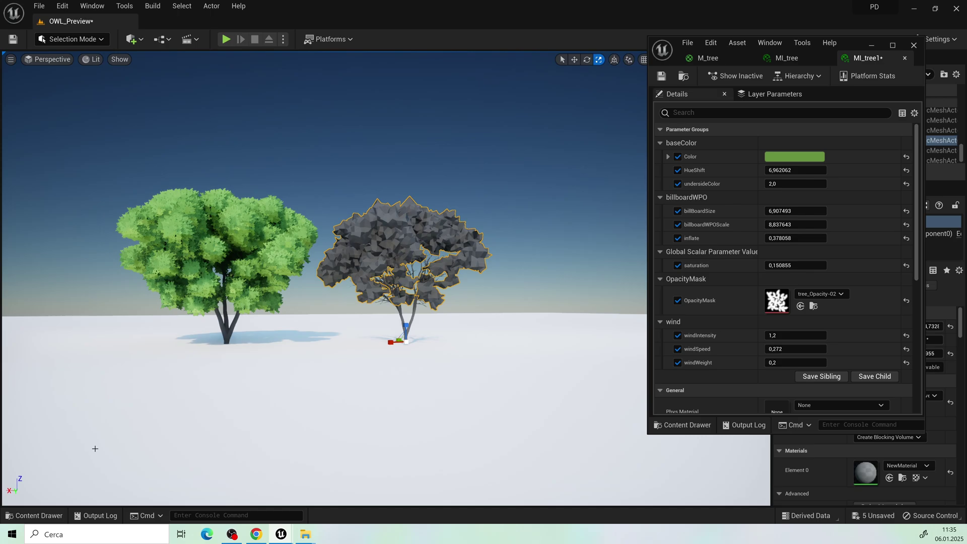
click(34, 516)
drag(215, 242, 210, 222)
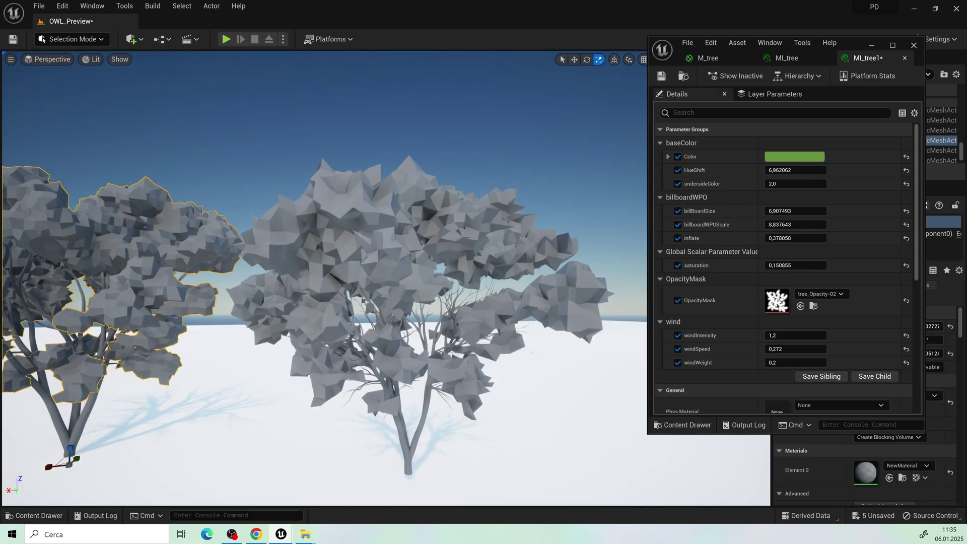
click(456, 236)
right_drag(212, 271, 231, 275)
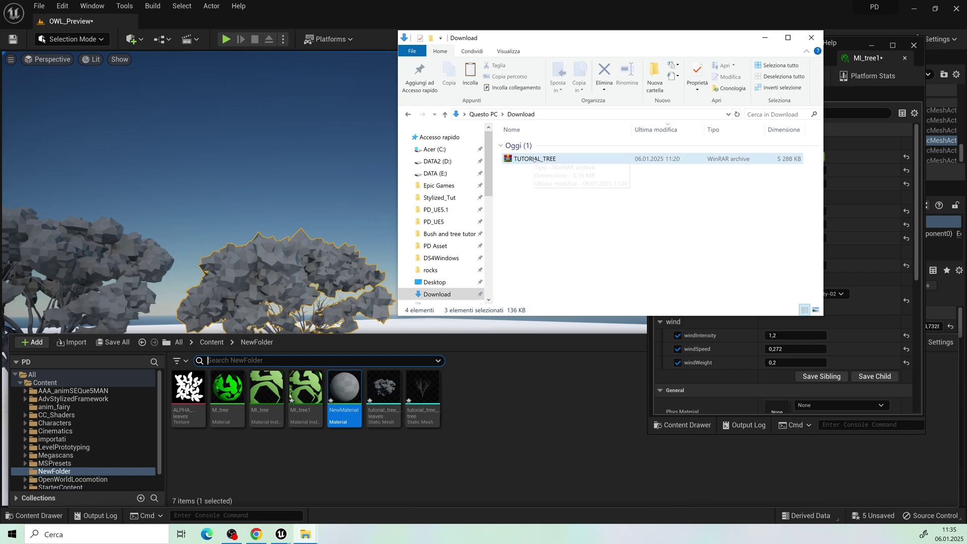
Open the downloaded TUTORIAL_TREE archive and bring its leaves_tutorial and trunk_tutorial meshes into the project's NewFolder
double_click(535, 159)
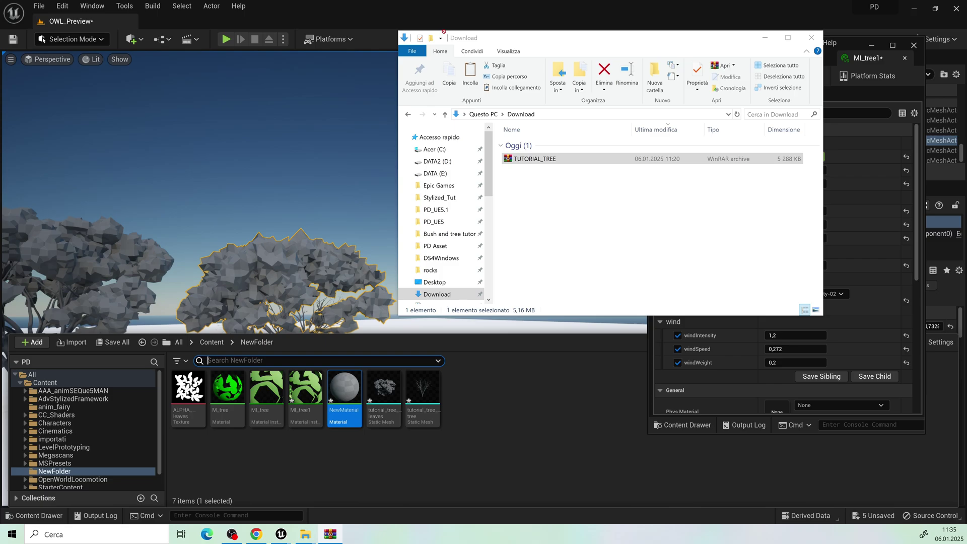
drag(553, 218, 411, 422)
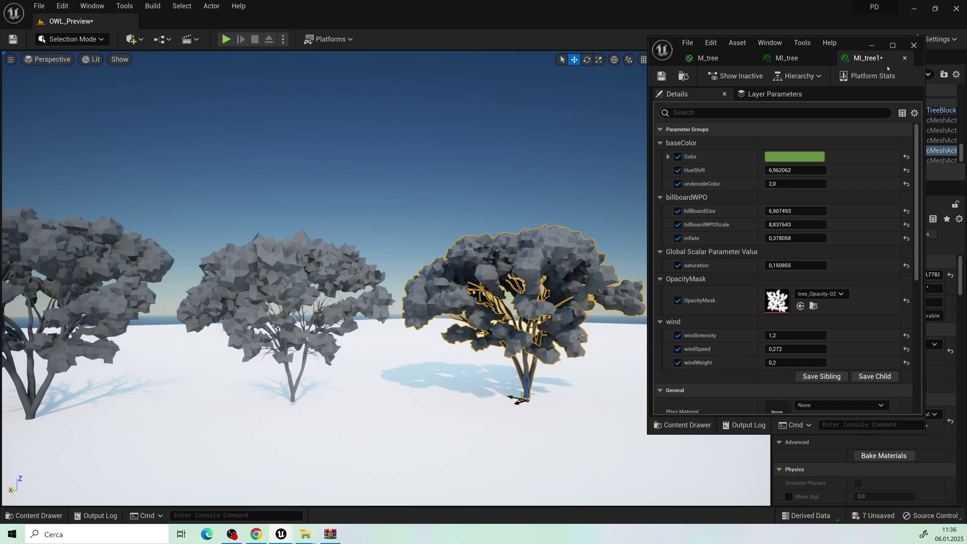
Apply the MI_tree material instance from NewFolder to the leaves of all three trees in the level
click(287, 282)
click(101, 272)
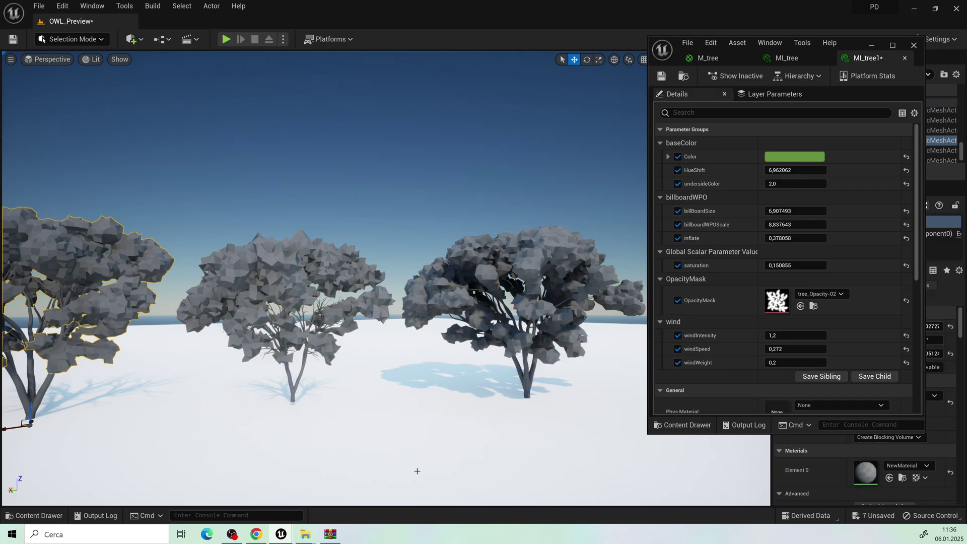
click(902, 478)
drag(462, 194, 151, 251)
drag(453, 120, 397, 382)
drag(406, 449, 504, 267)
click(375, 217)
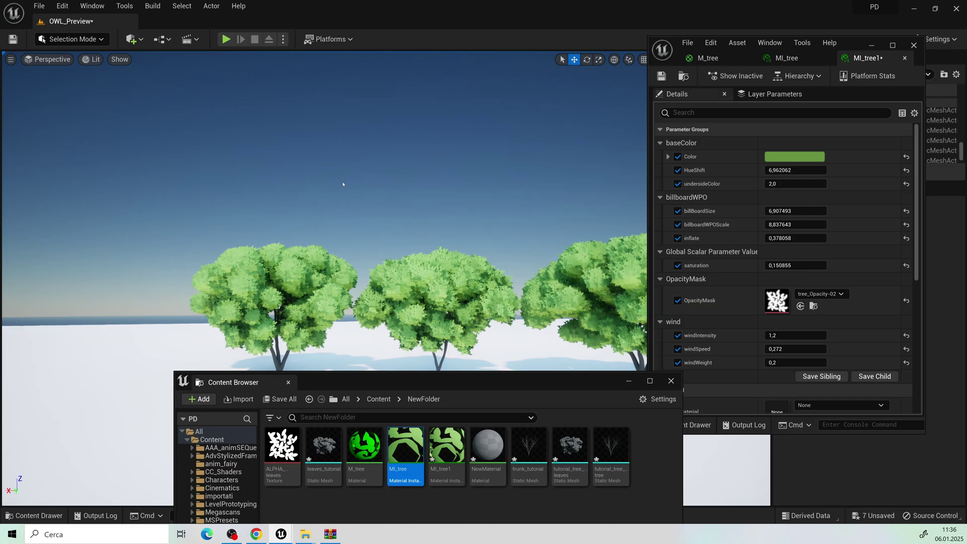